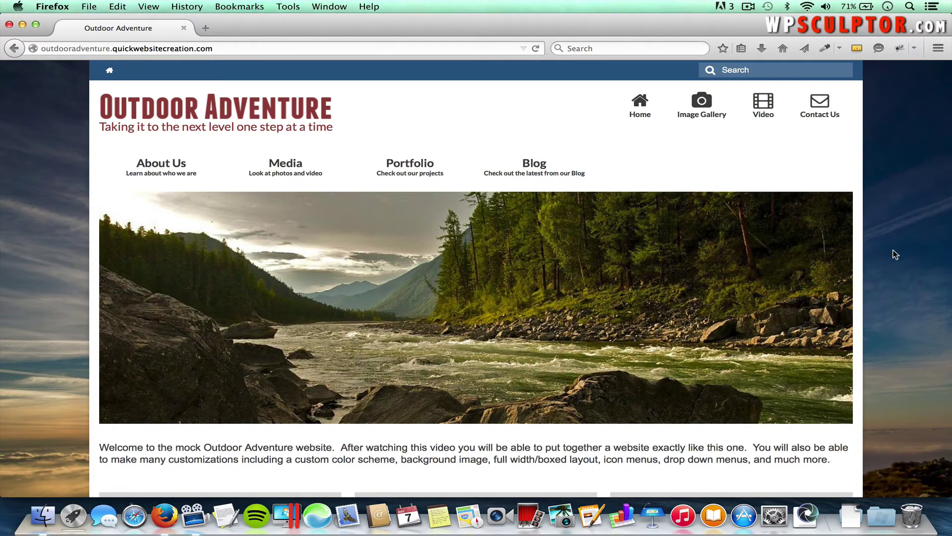
- Go to the site's /wp-admin address
scroll(893, 250, down, 1)
scroll(893, 251, up, 1)
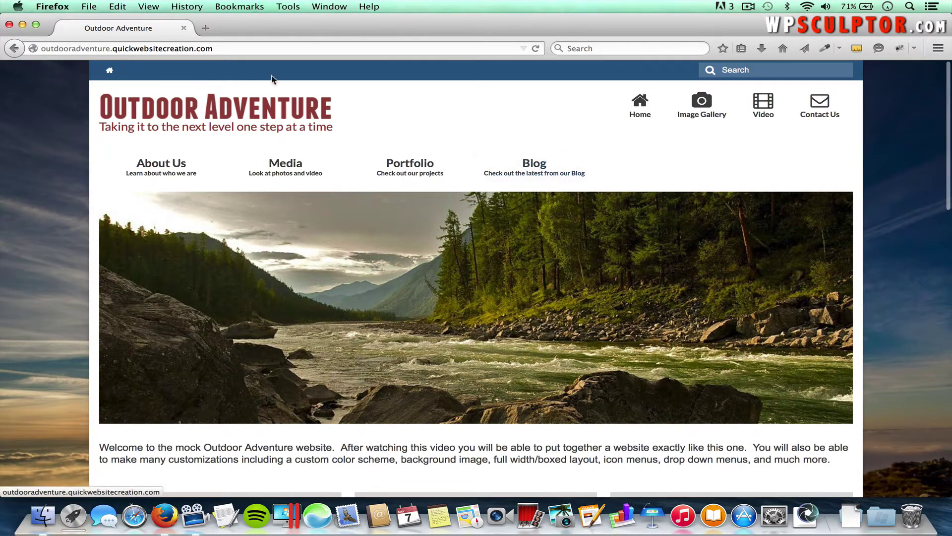
click(225, 49)
key(Right)
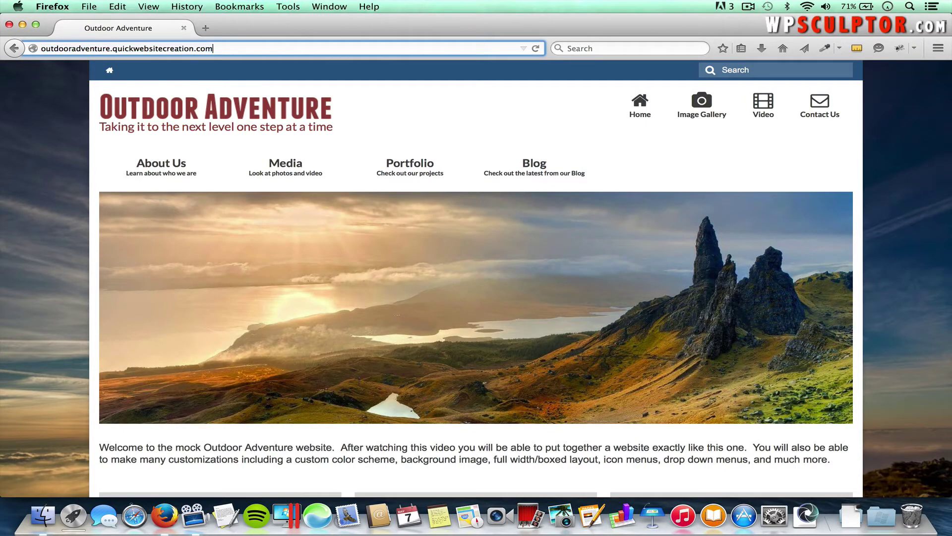
text(/wp-admin/)
key(Return)
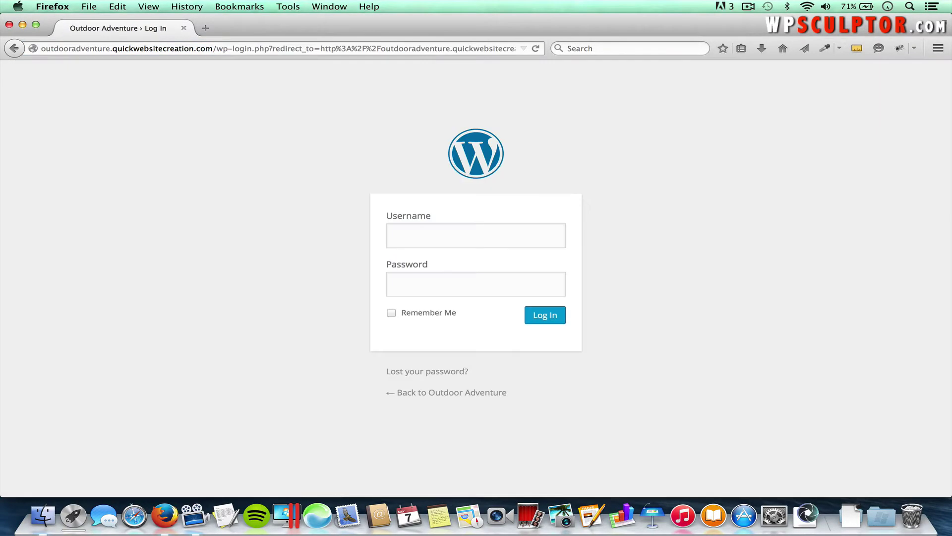
- Log in with the saved username and the account password
text(wpsc)
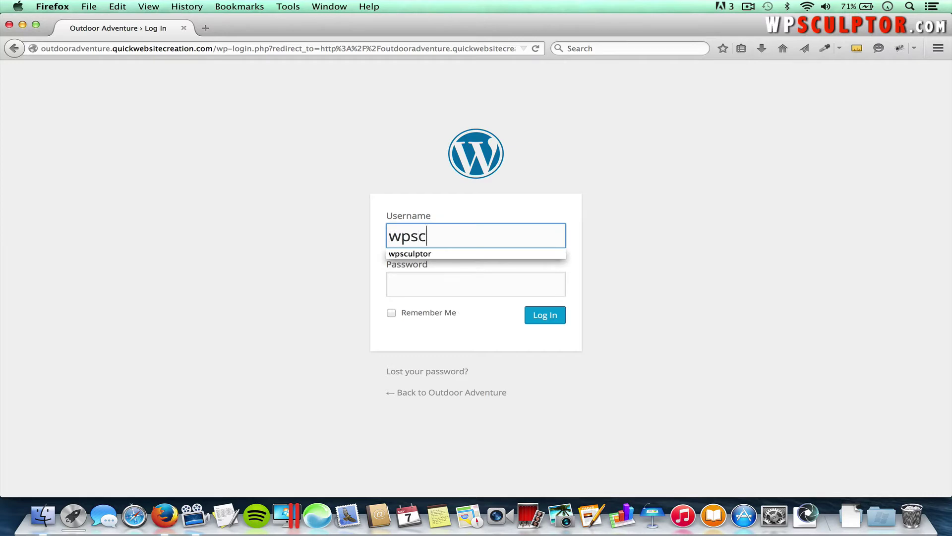
key(Down)
key(Return)
key(Tab)
text(p********)
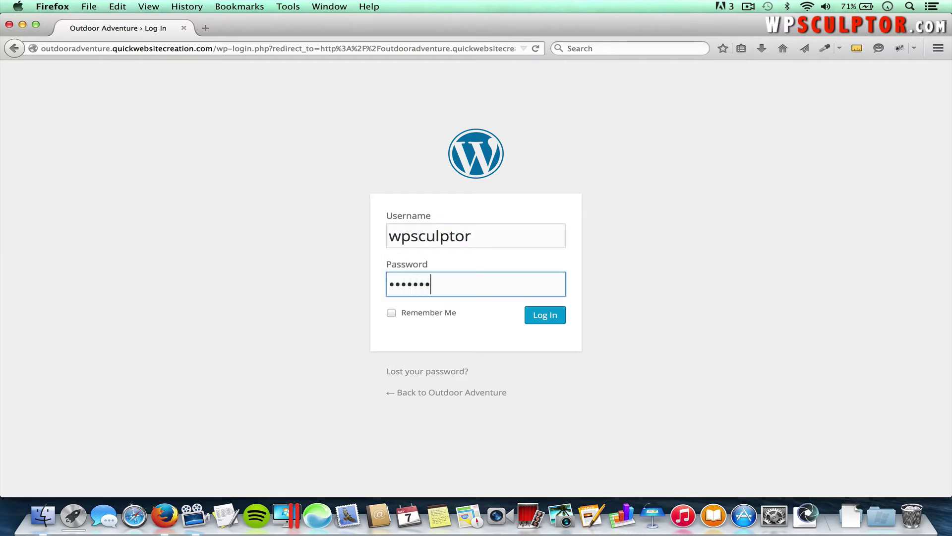
key(Return)
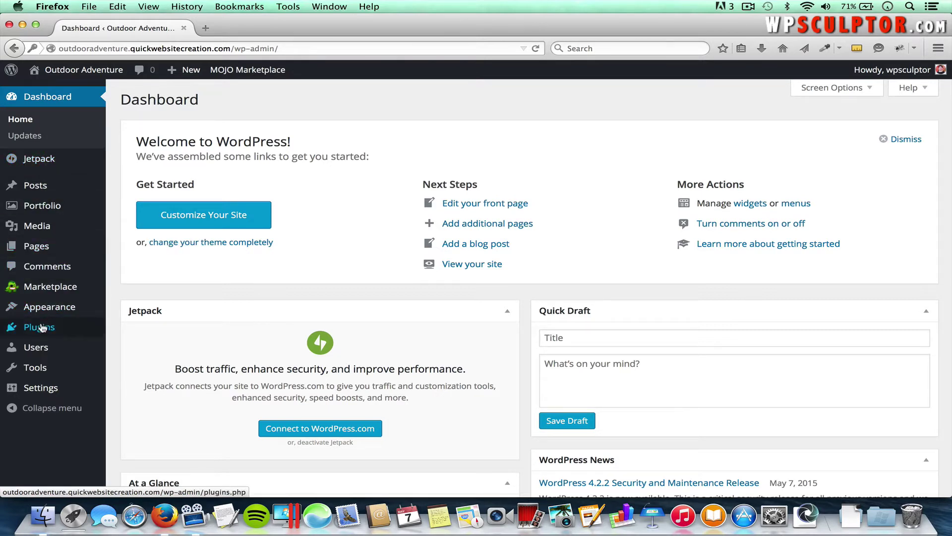
- Search Add New plugins for 'Jetpack', finding Jetpack by WordPress.com already installed
mouse_move(40, 328)
click(133, 345)
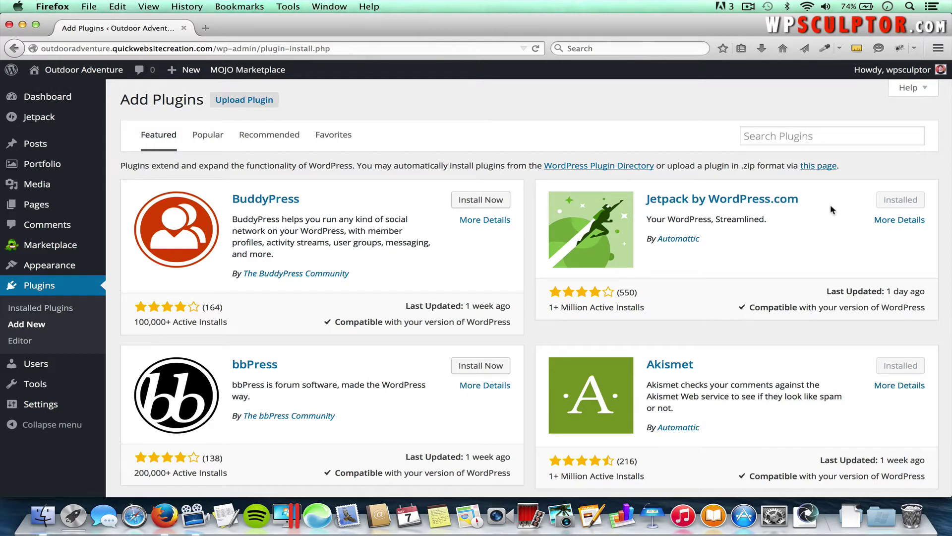
click(814, 137)
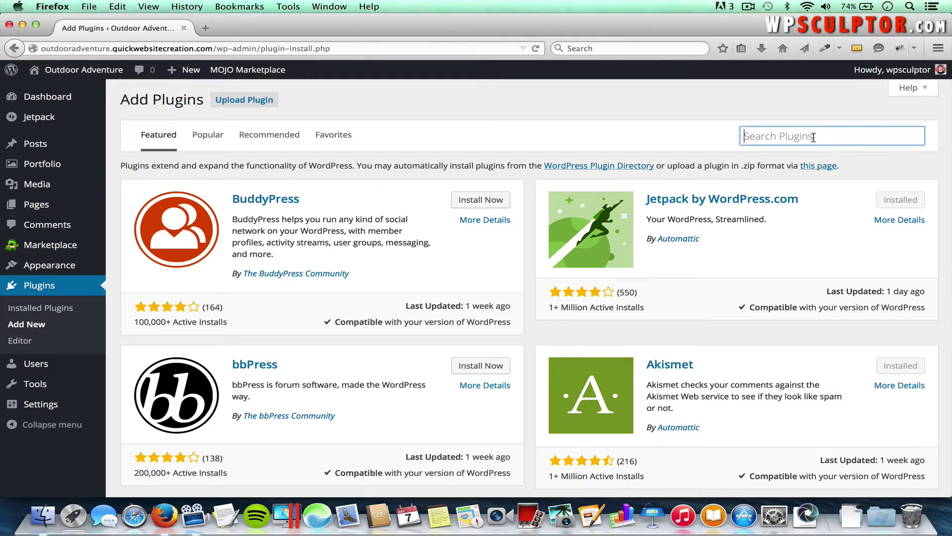
text(Jetpack)
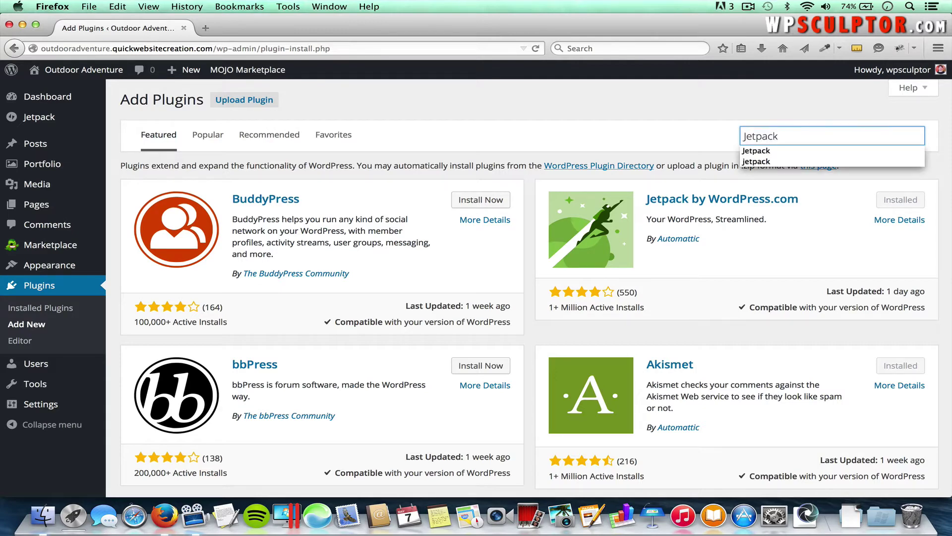
key(Return)
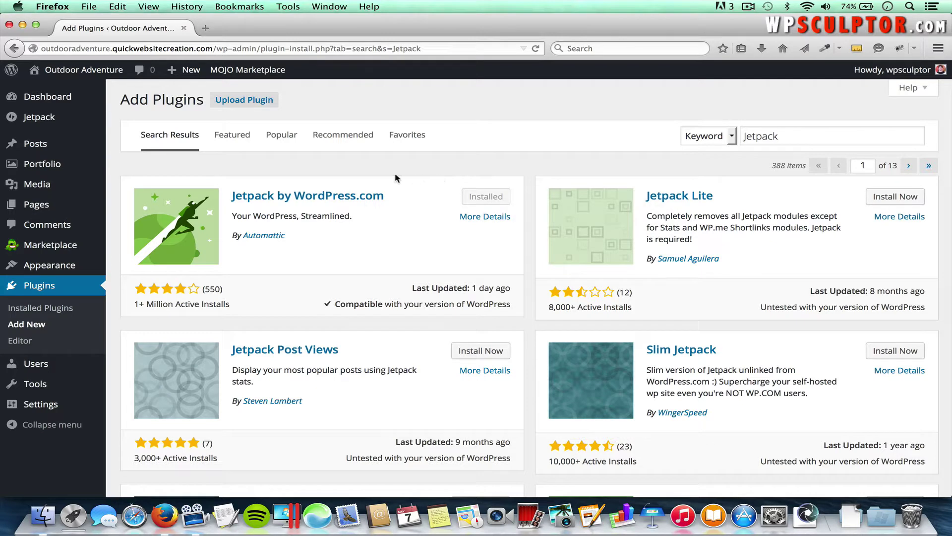
- From the Jetpack page, start connecting to WordPress.com, briefly viewing account creation
click(55, 119)
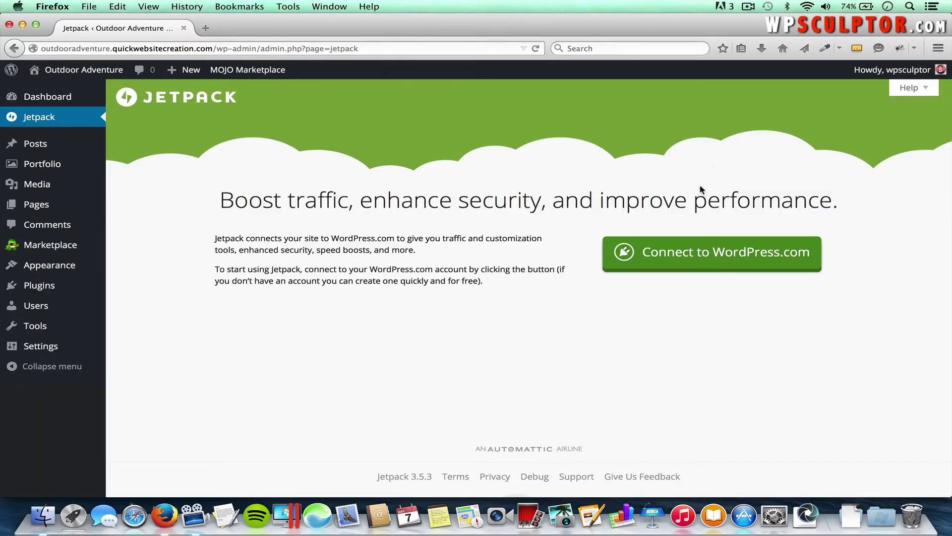
click(719, 261)
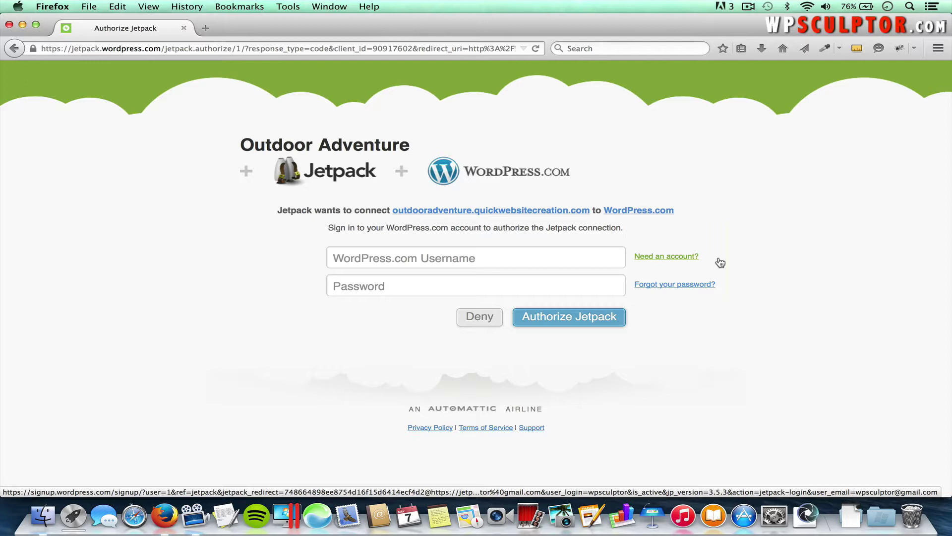
click(672, 257)
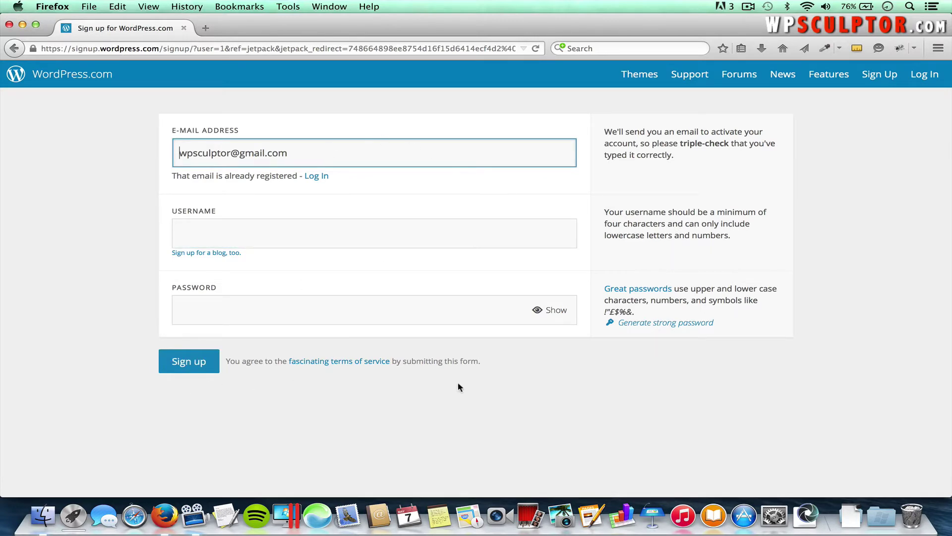
click(14, 49)
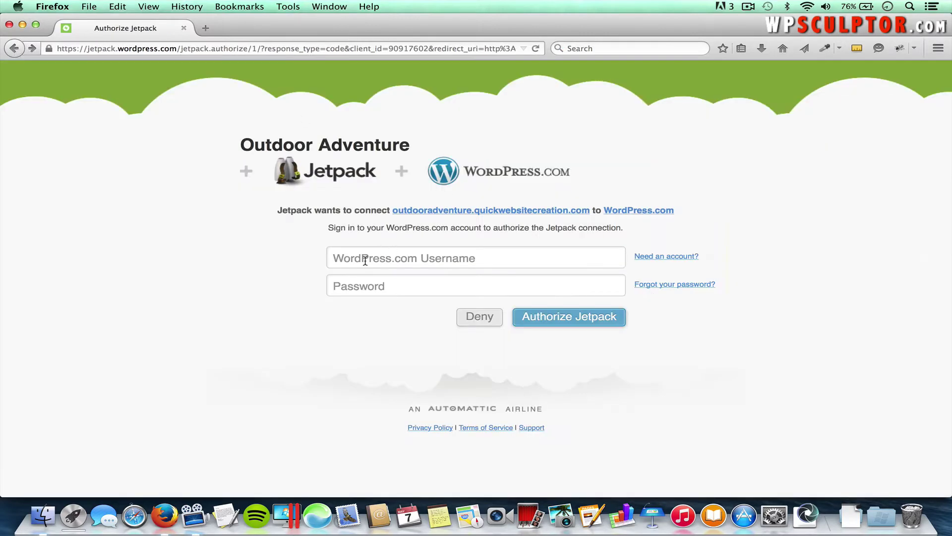
- Sign in with the WordPress.com e-mail and password and authorize Jetpack
click(365, 261)
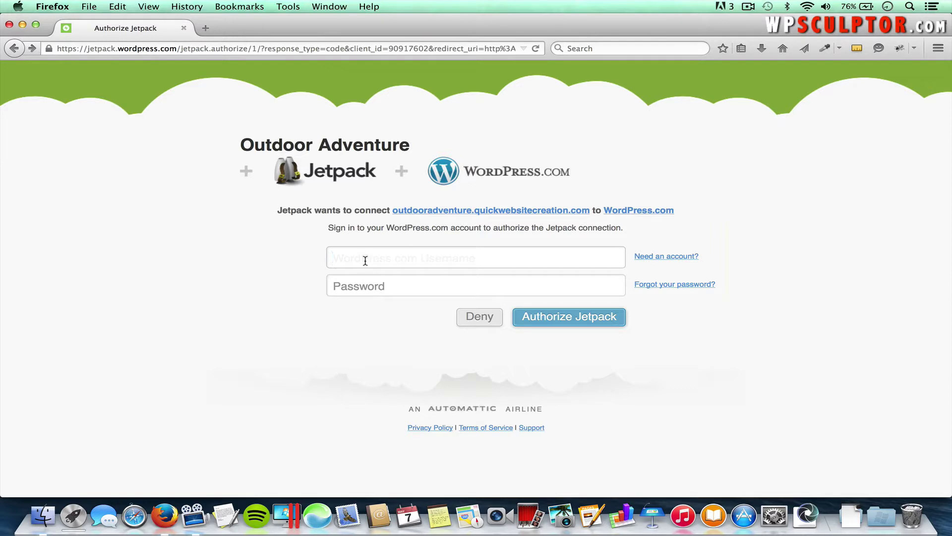
key(Tab)
text(*********)
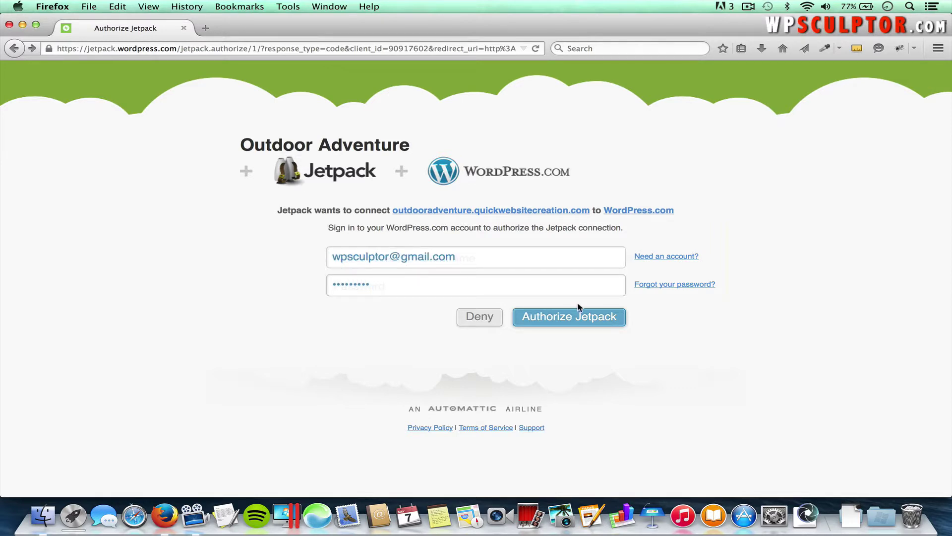
click(597, 322)
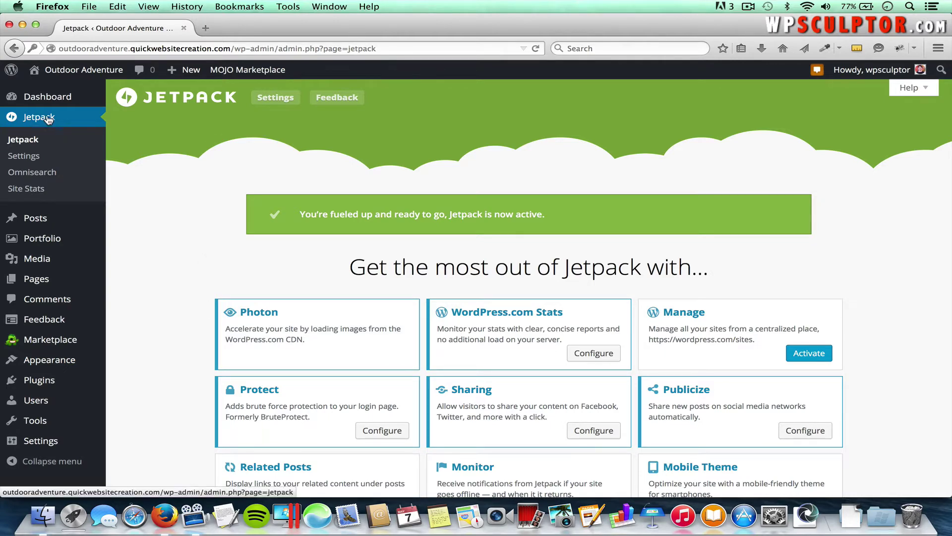
- Expand the full list of Jetpack features and browse down to Photon
scroll(476, 224, down, 3)
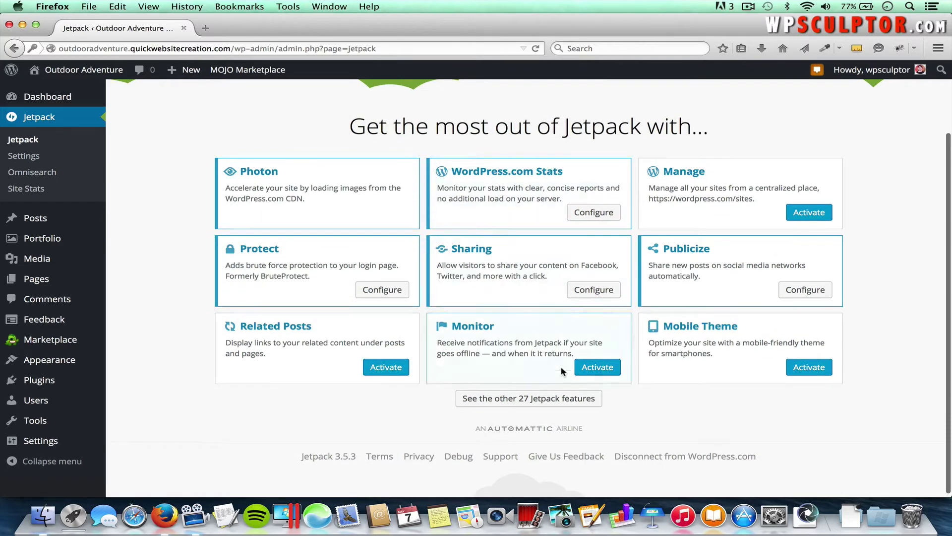
click(568, 408)
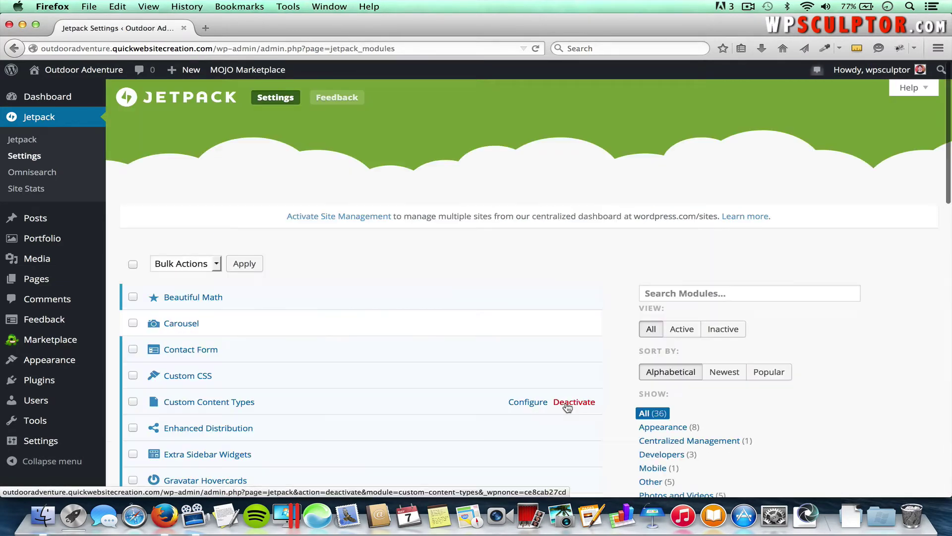
scroll(568, 407, down, 3)
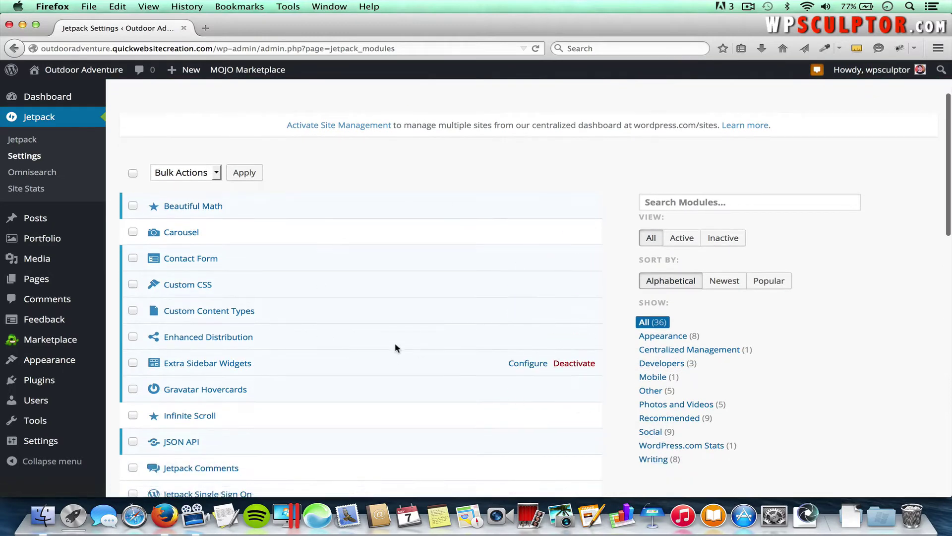
scroll(465, 364, down, 5)
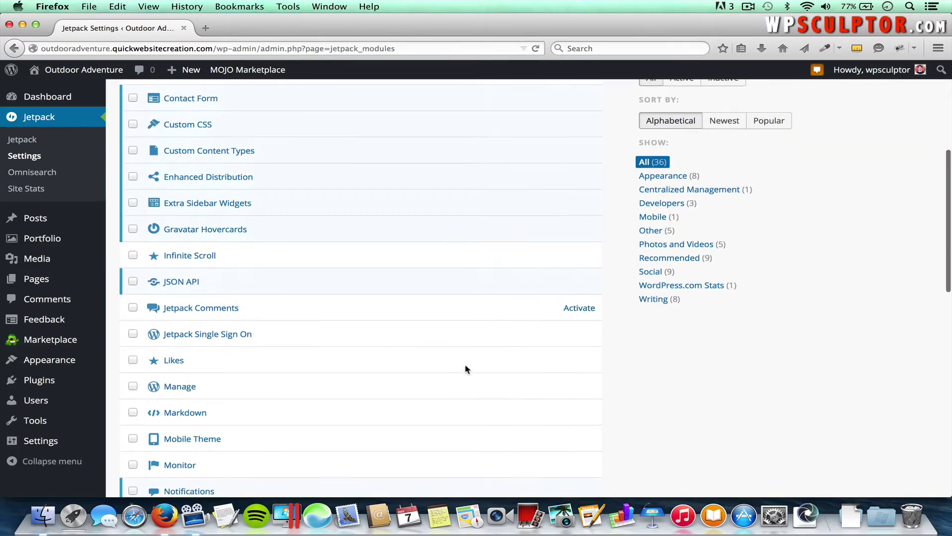
scroll(465, 364, up, 2)
scroll(466, 364, up, 3)
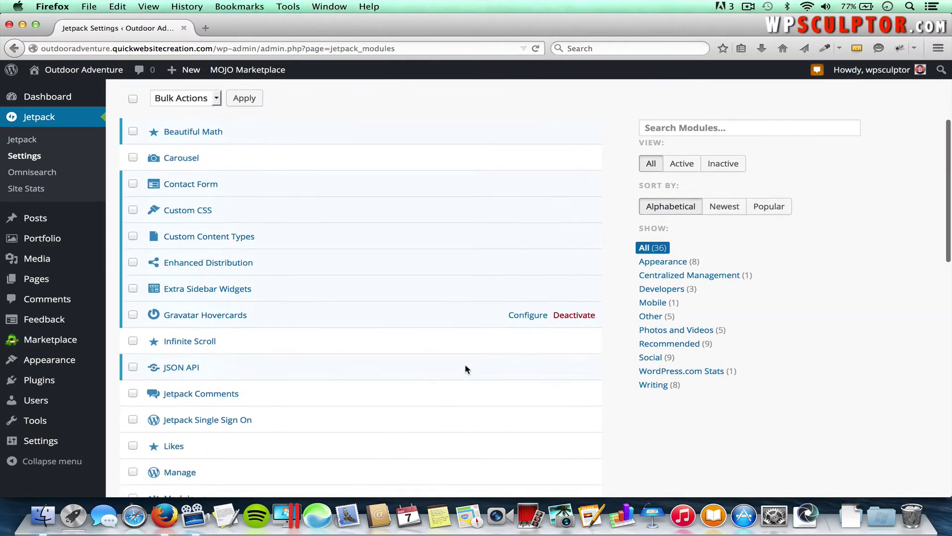
scroll(466, 364, down, 3)
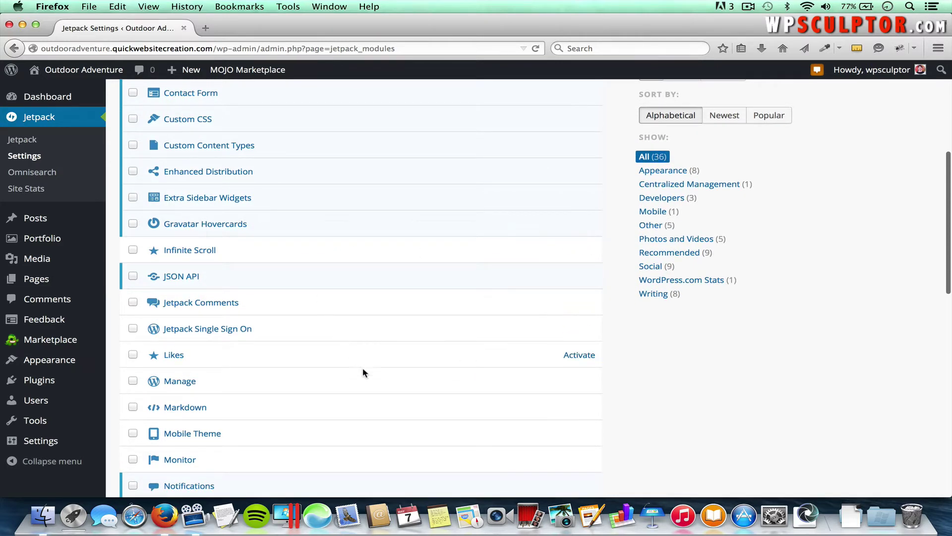
scroll(367, 374, down, 2)
scroll(367, 375, down, 3)
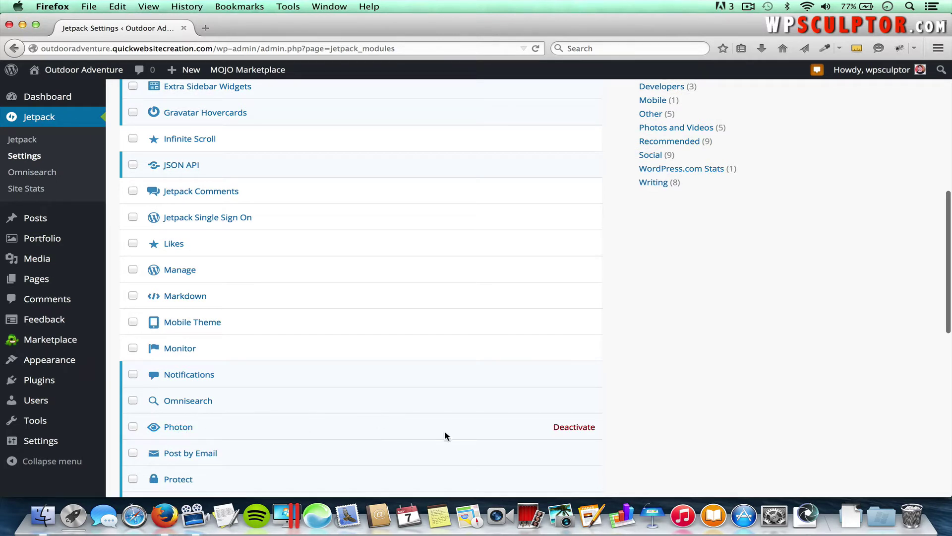
- Deactivate Photon and confirm Widget Visibility is still active
click(575, 427)
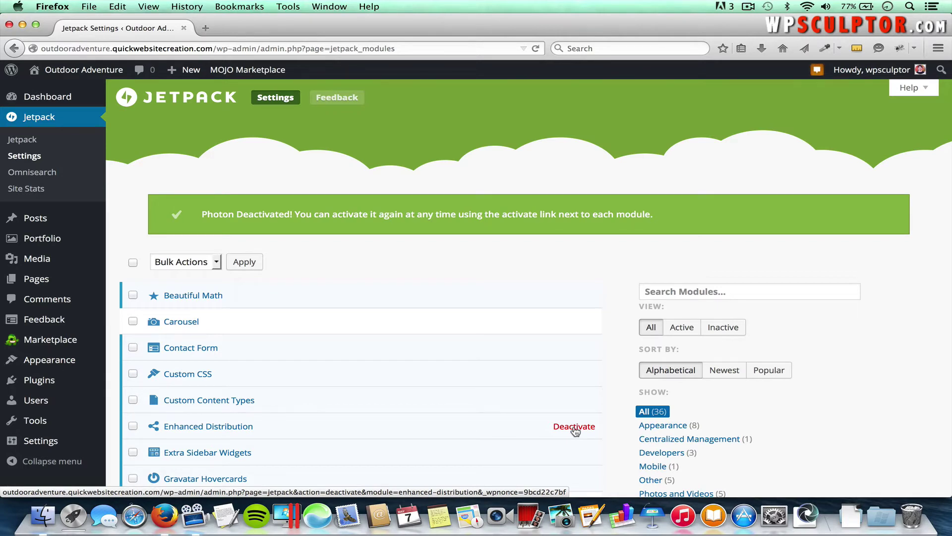
scroll(545, 469, down, 5)
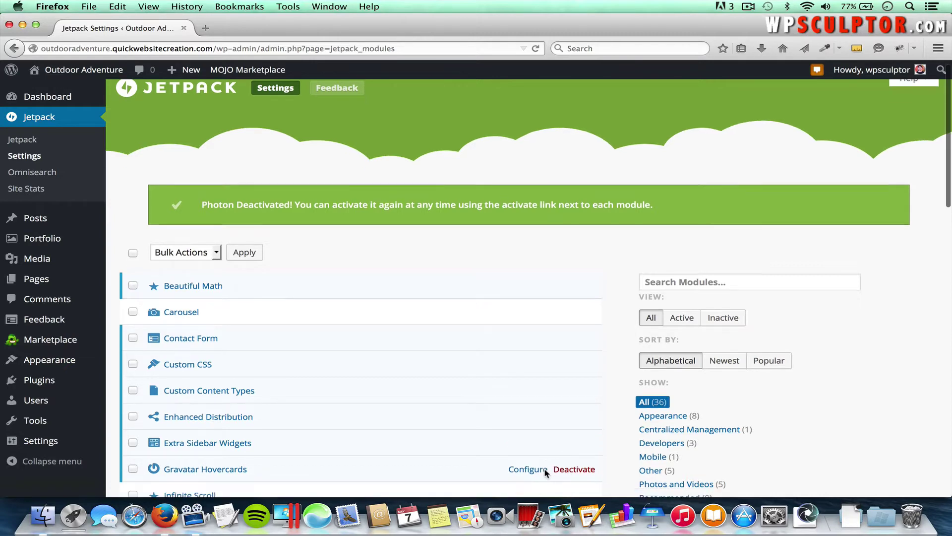
scroll(544, 468, down, 6)
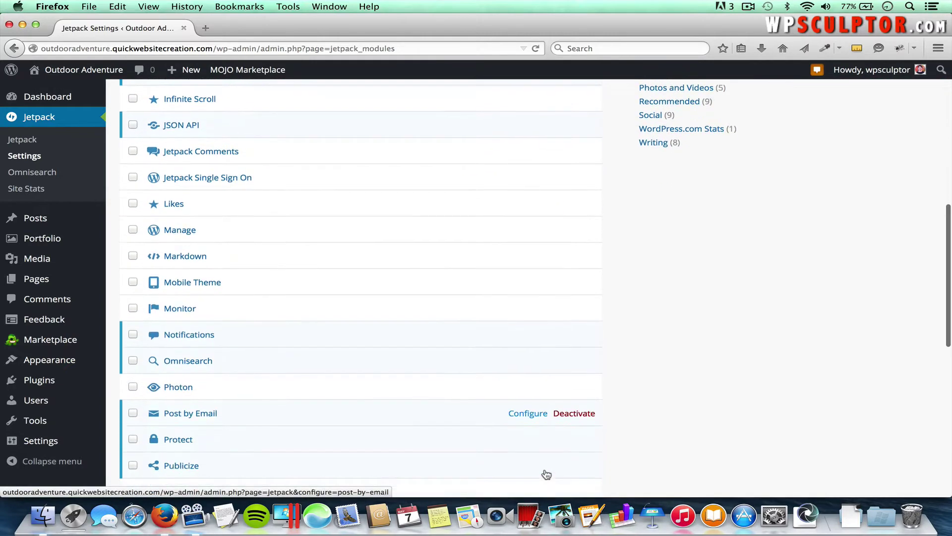
scroll(545, 474, down, 6)
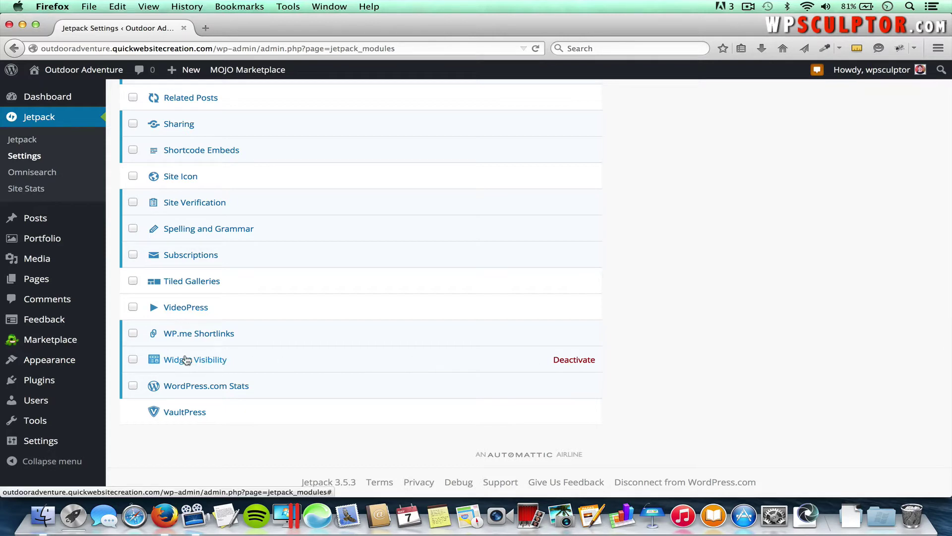
- Inspect the Virtue: Image widget on the Widgets page, then open Outdoor Adventure in a new tab
mouse_move(66, 362)
click(133, 383)
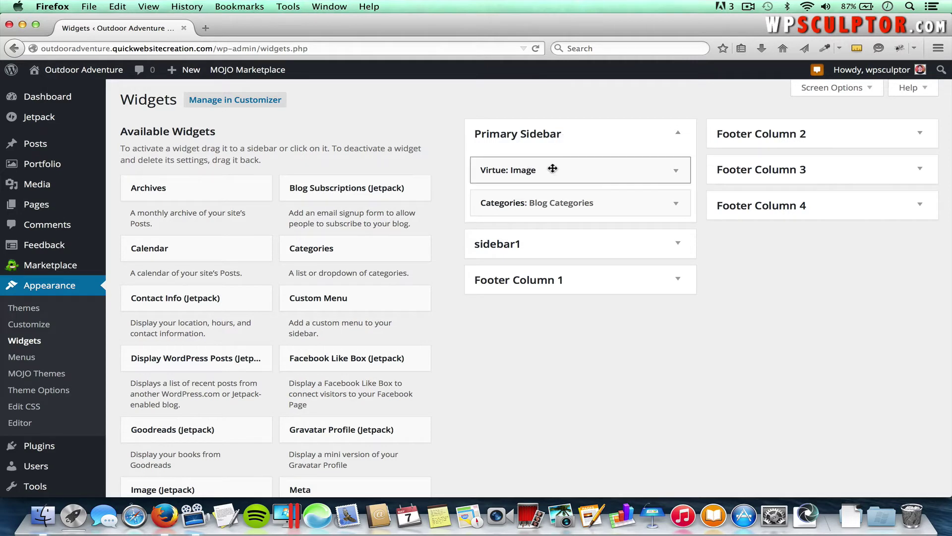
click(676, 173)
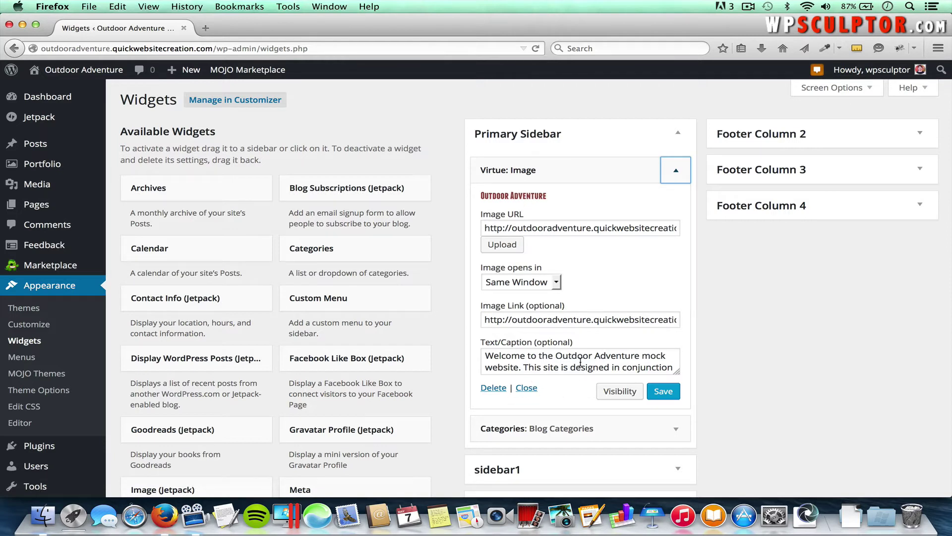
click(675, 172)
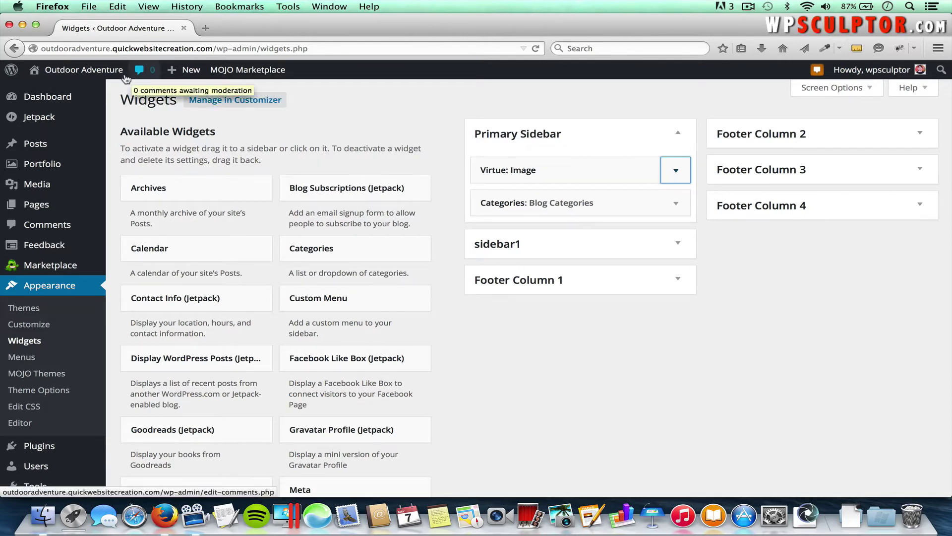
mouse_move(101, 74)
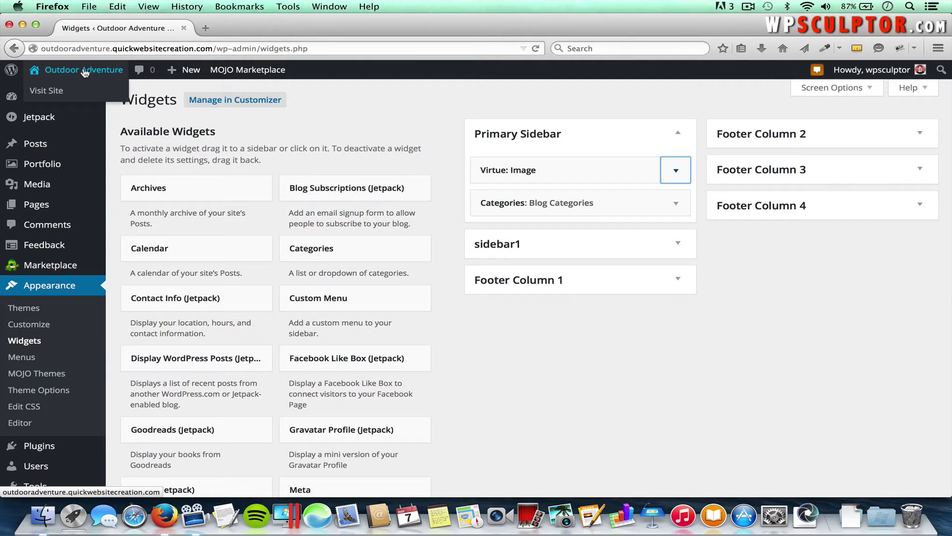
right_click(85, 73)
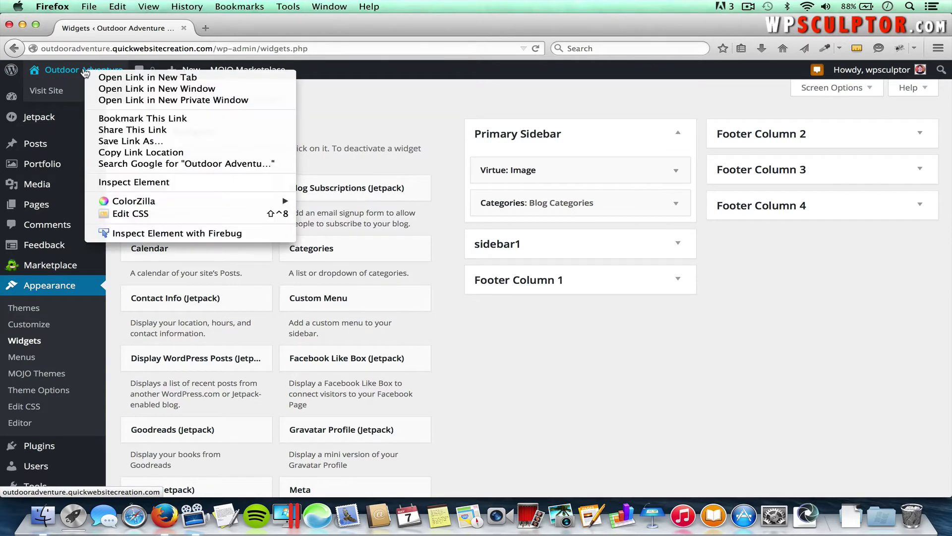
click(107, 78)
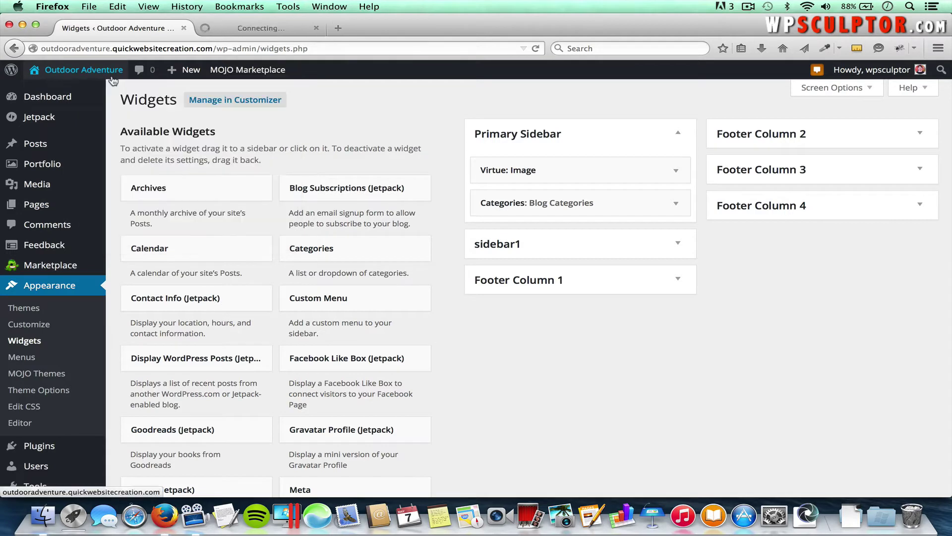
click(268, 31)
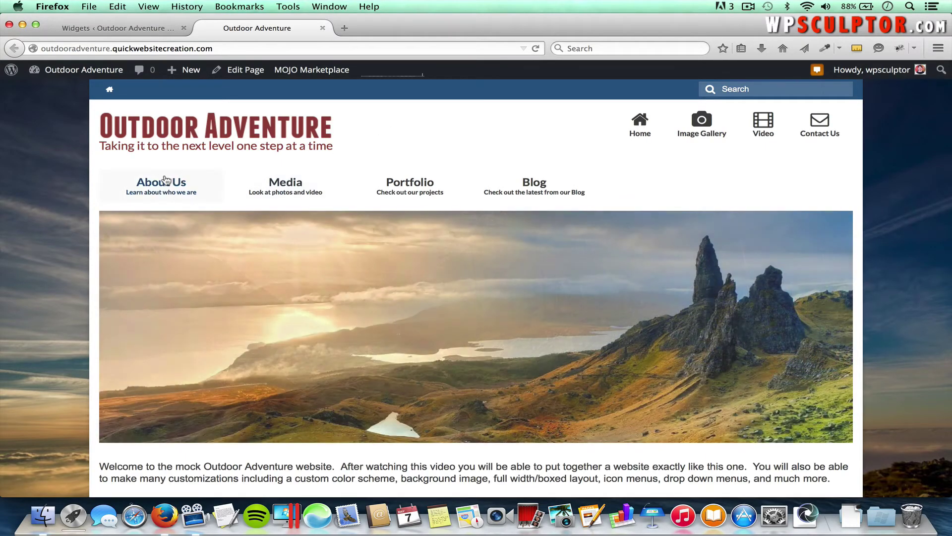
click(166, 191)
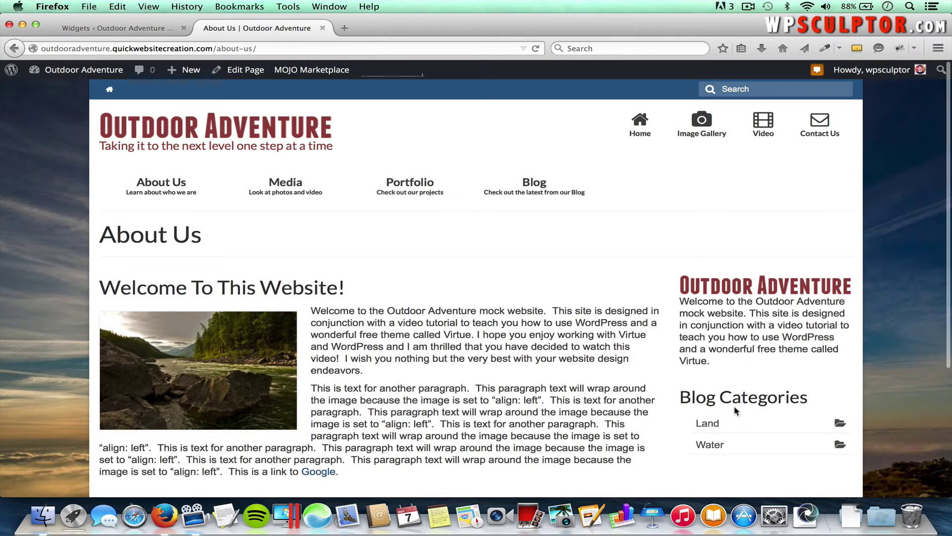
click(764, 125)
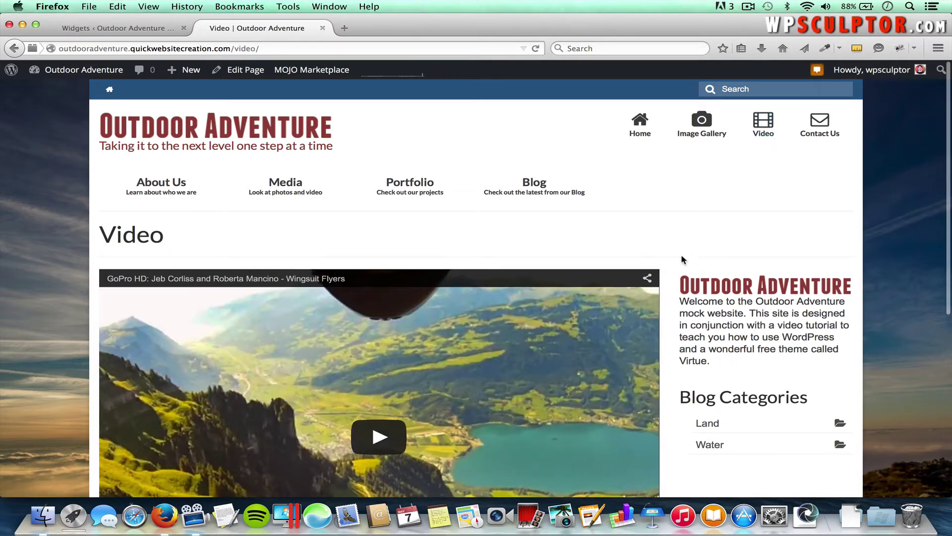
click(546, 188)
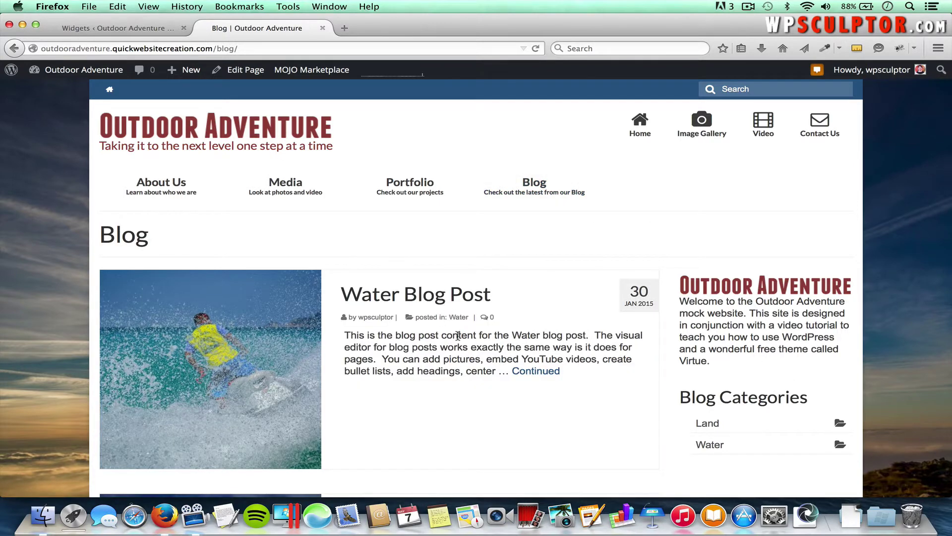
scroll(448, 327, down, 2)
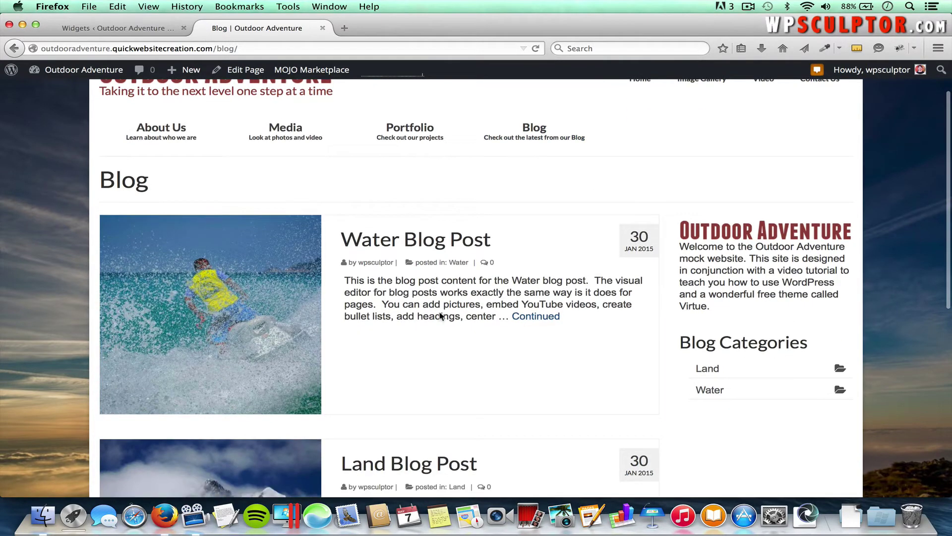
click(450, 240)
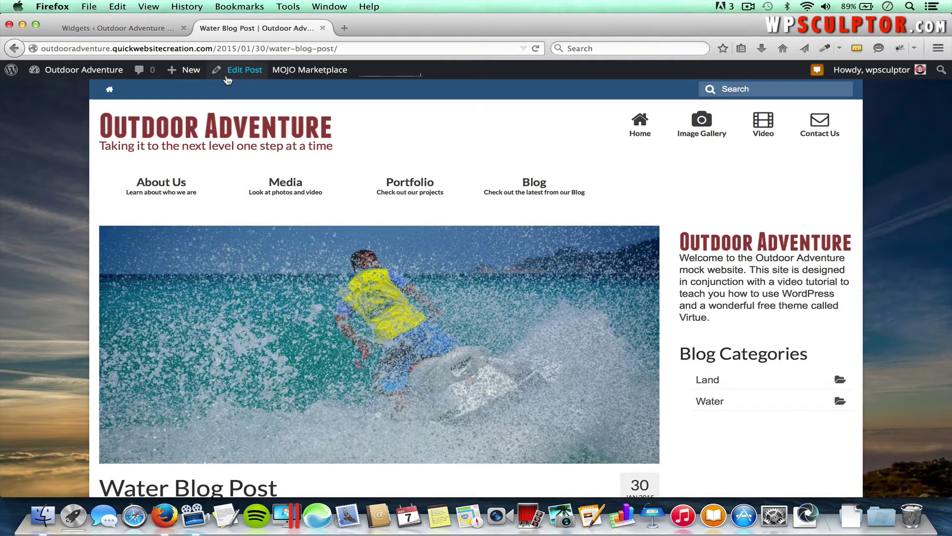
click(127, 28)
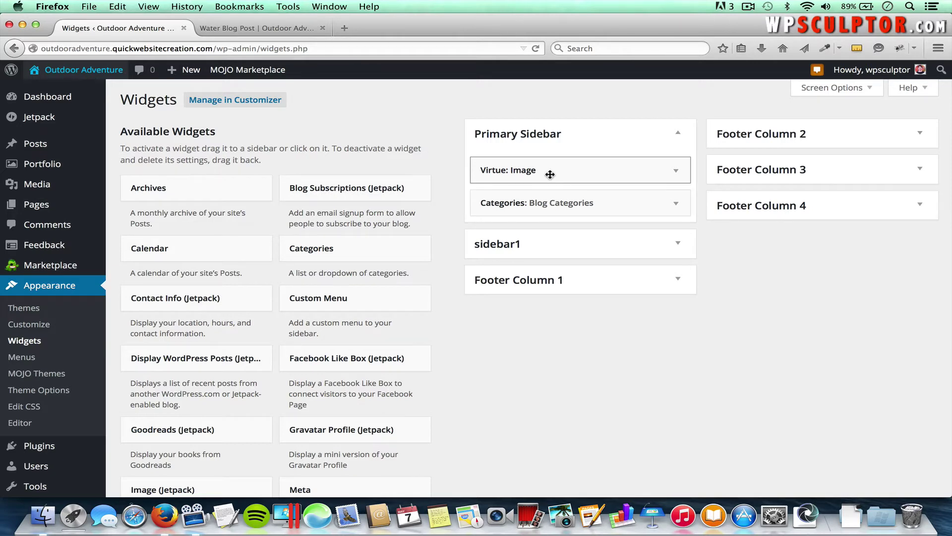
- Give the Virtue: Image widget a saved rule: Show if Page is About Us
click(676, 174)
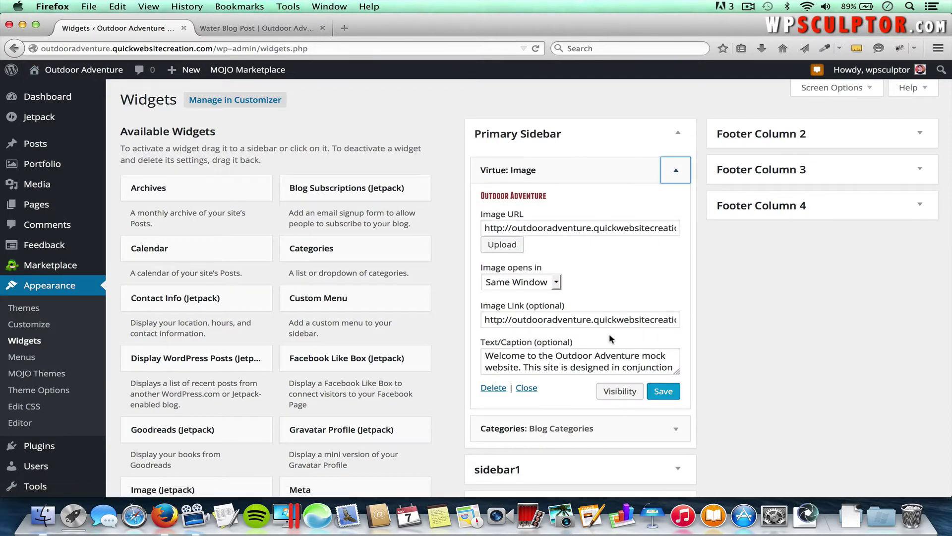
click(621, 395)
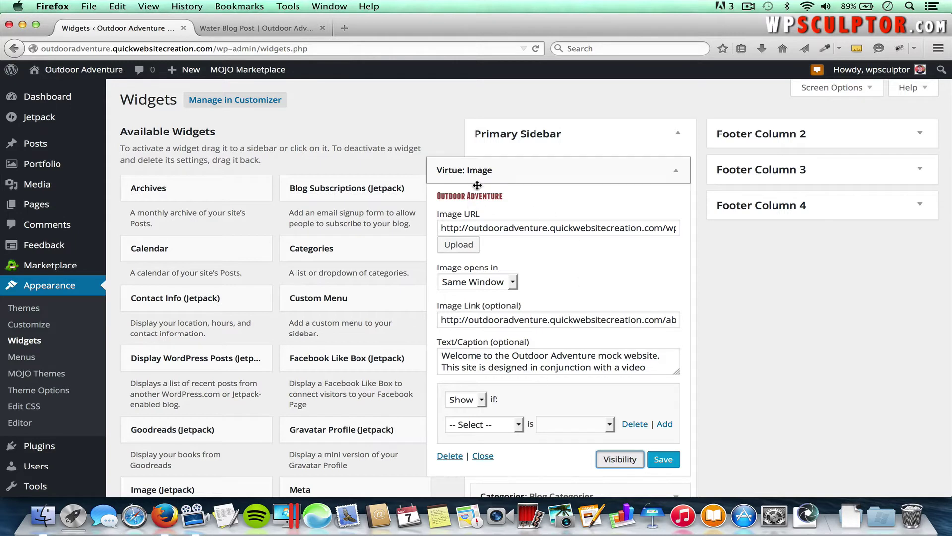
click(468, 400)
click(462, 417)
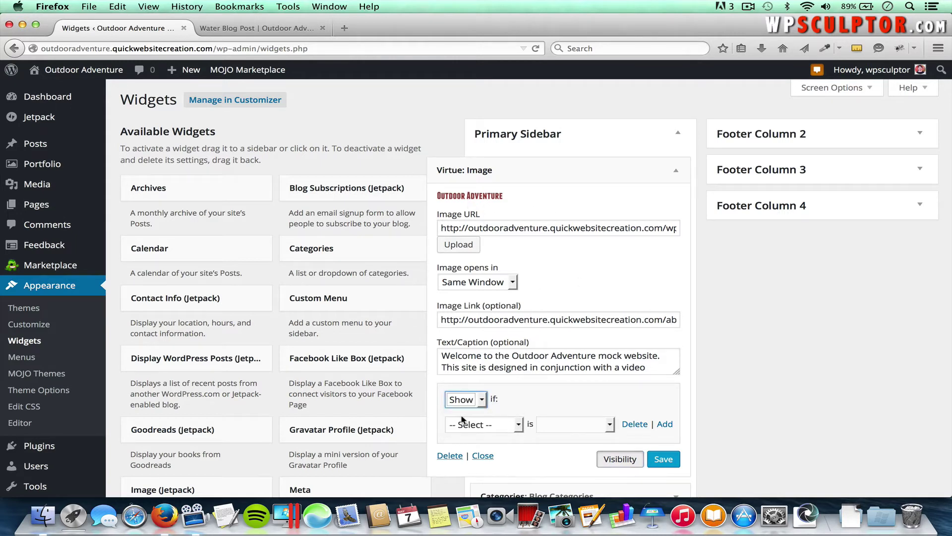
click(485, 424)
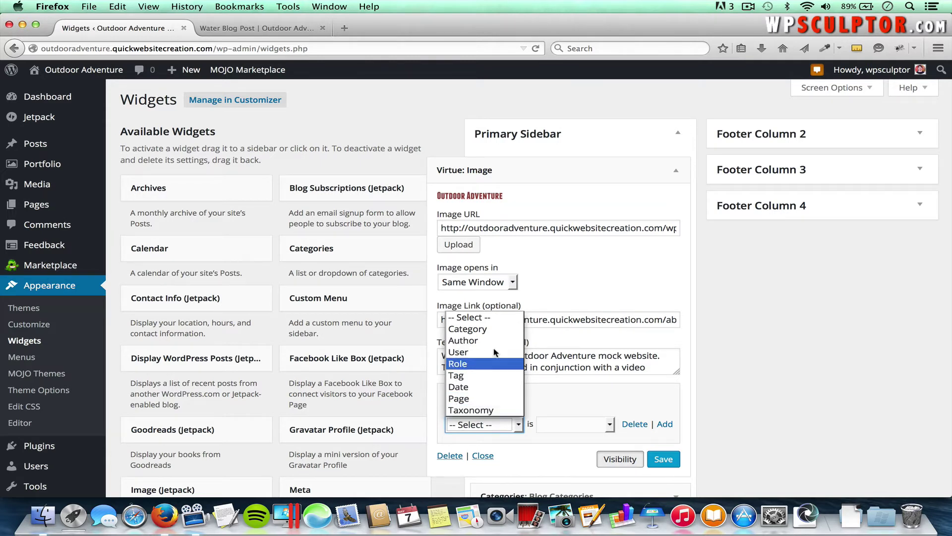
click(479, 399)
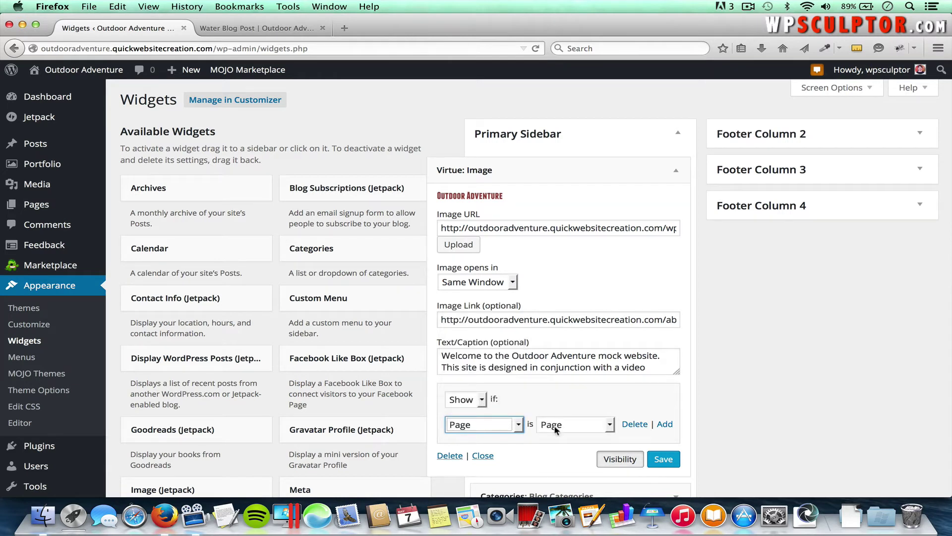
click(575, 423)
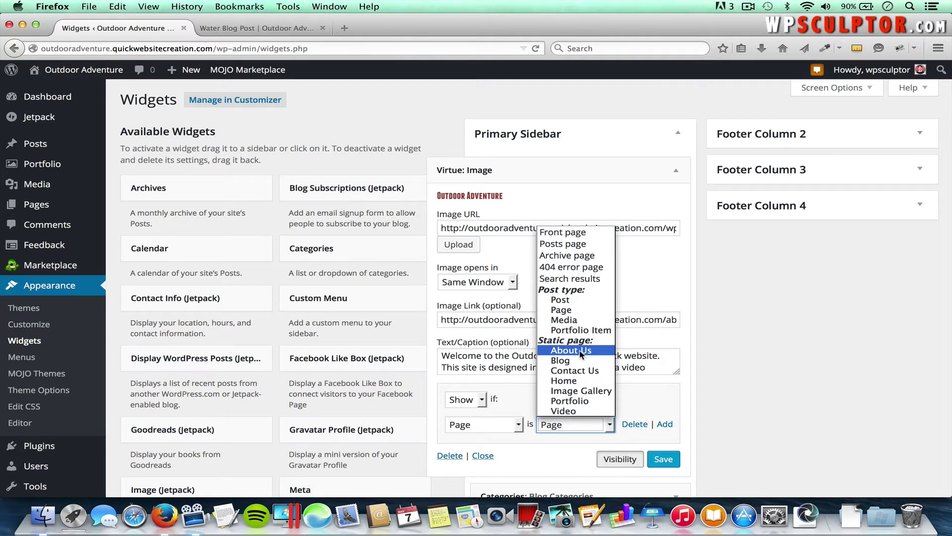
click(578, 354)
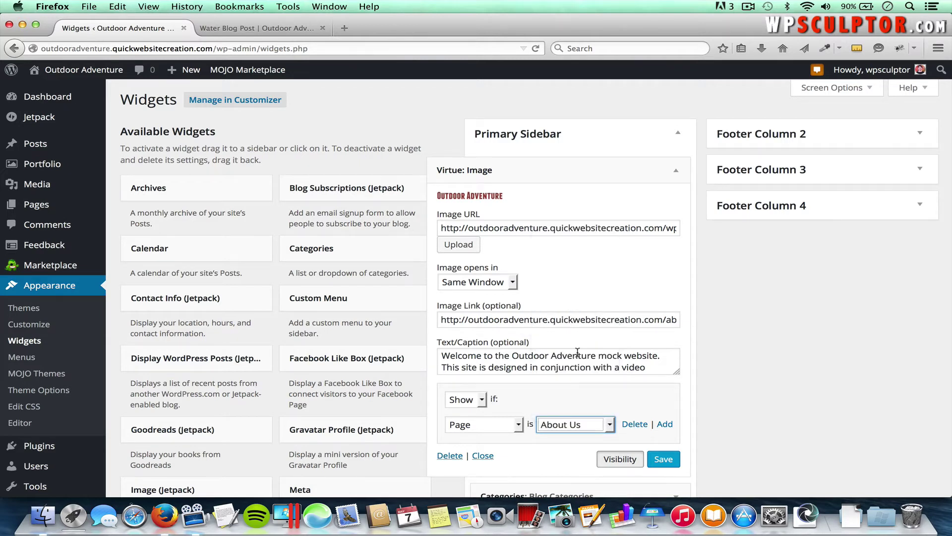
click(668, 461)
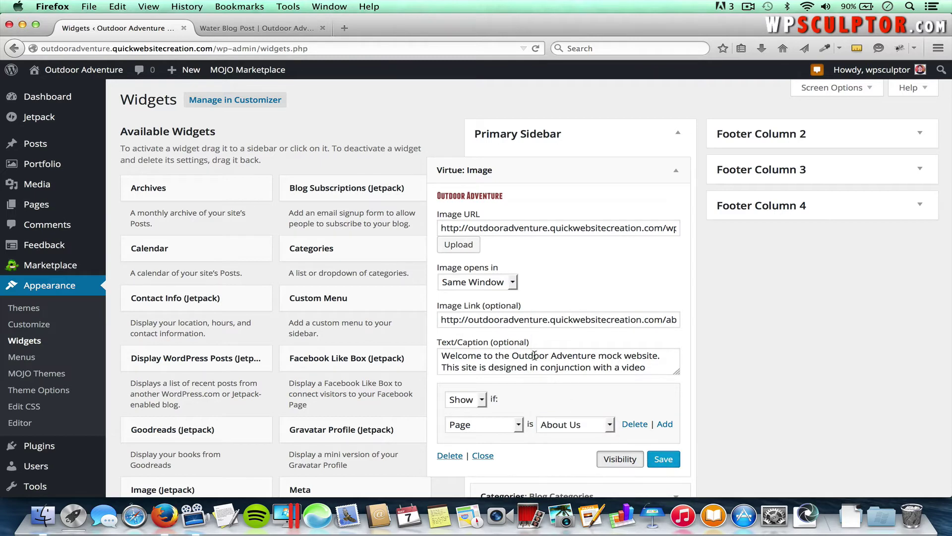
click(281, 30)
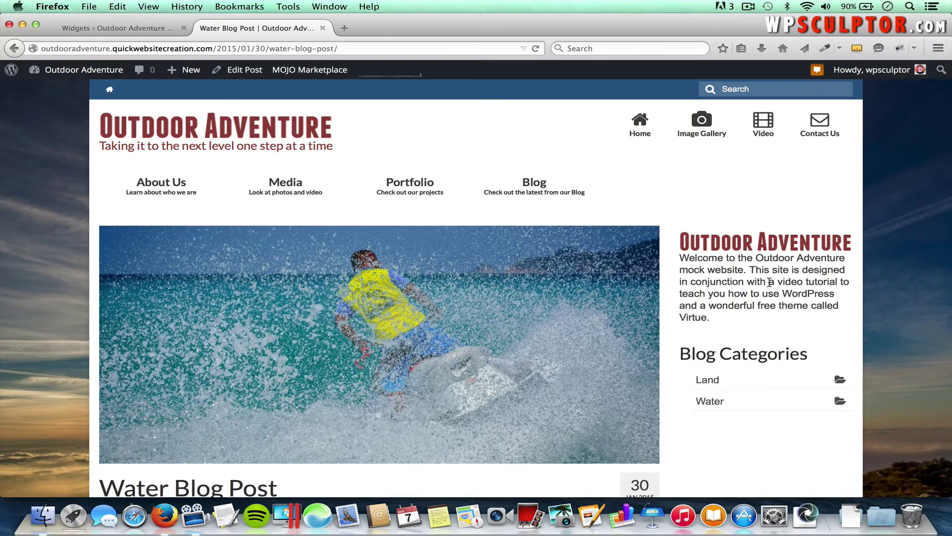
- Reload the blog post and check the About Us and Video page sidebars
key(super+r)
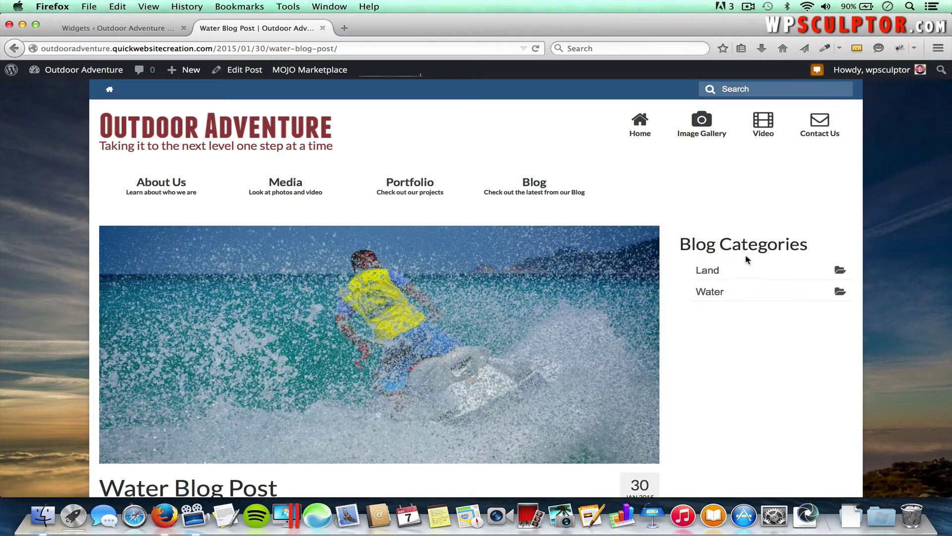
click(179, 188)
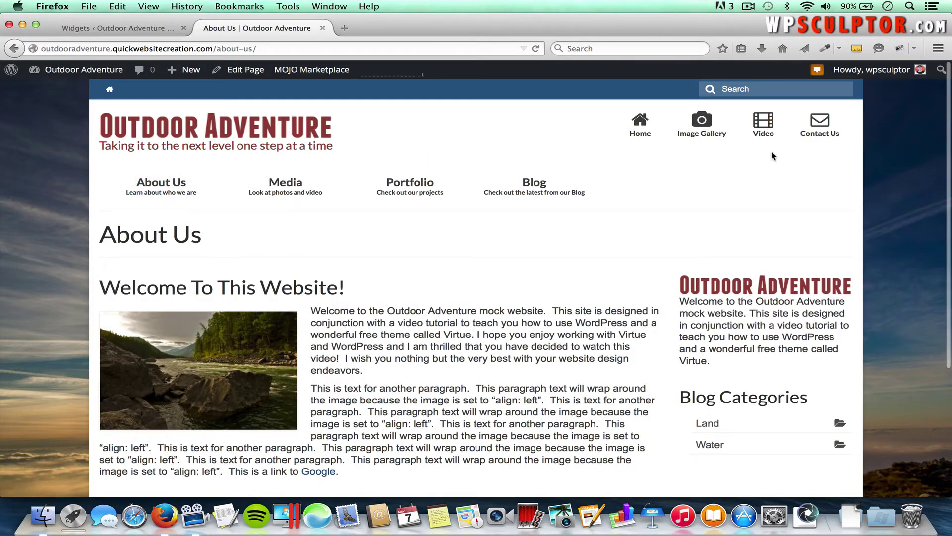
click(767, 125)
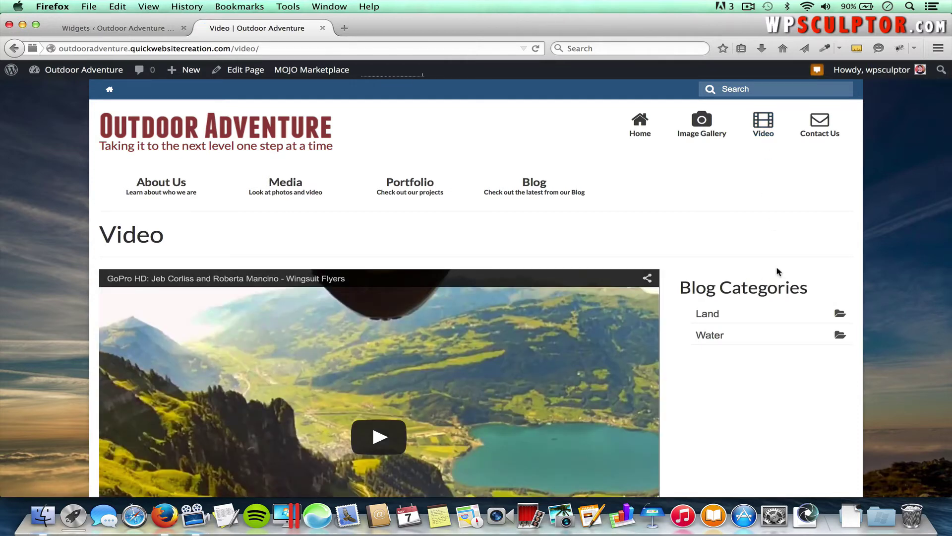
click(133, 35)
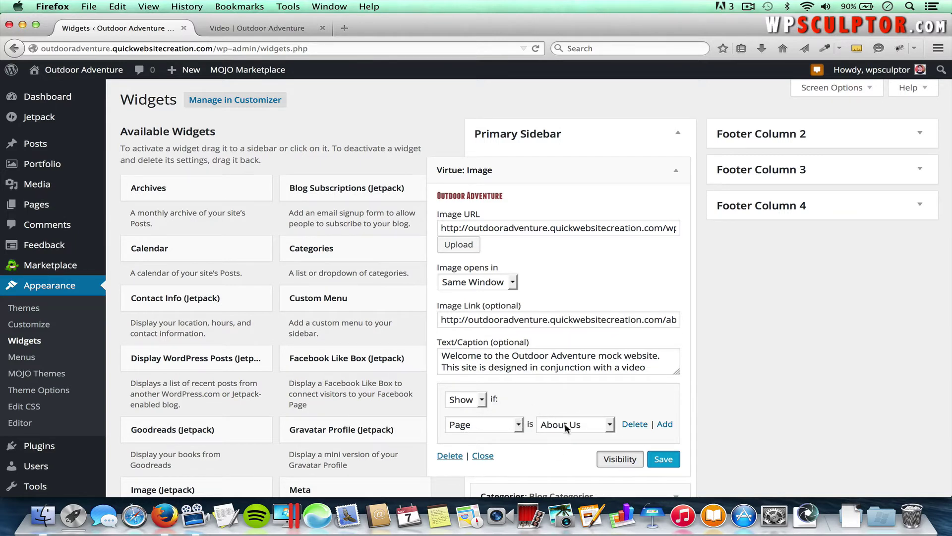
- Add a second condition 'or Page is Video' to the image widget and save
click(665, 424)
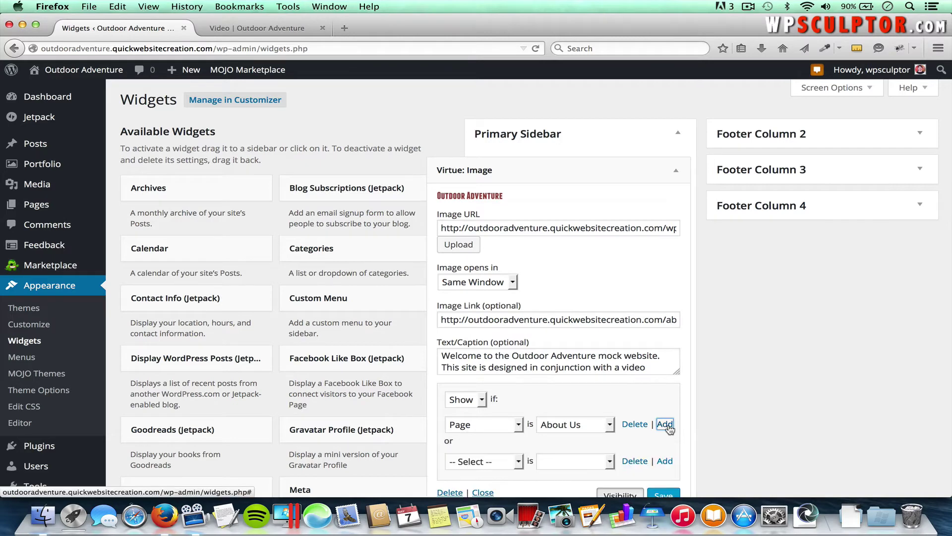
scroll(668, 425, down, 3)
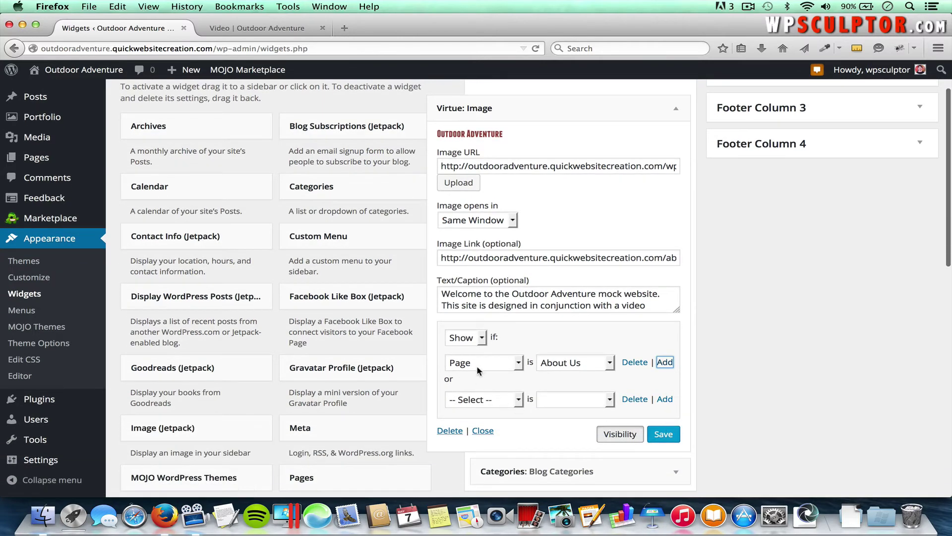
click(471, 399)
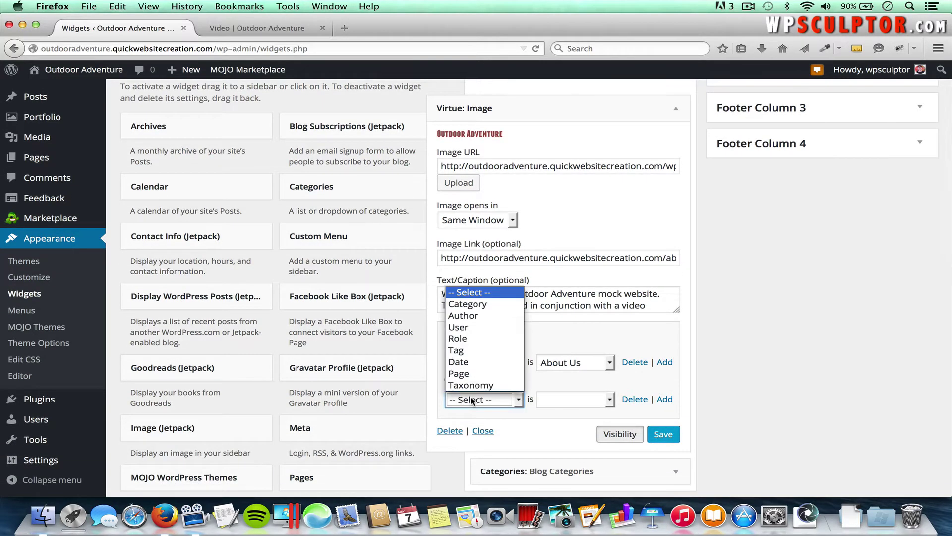
click(459, 374)
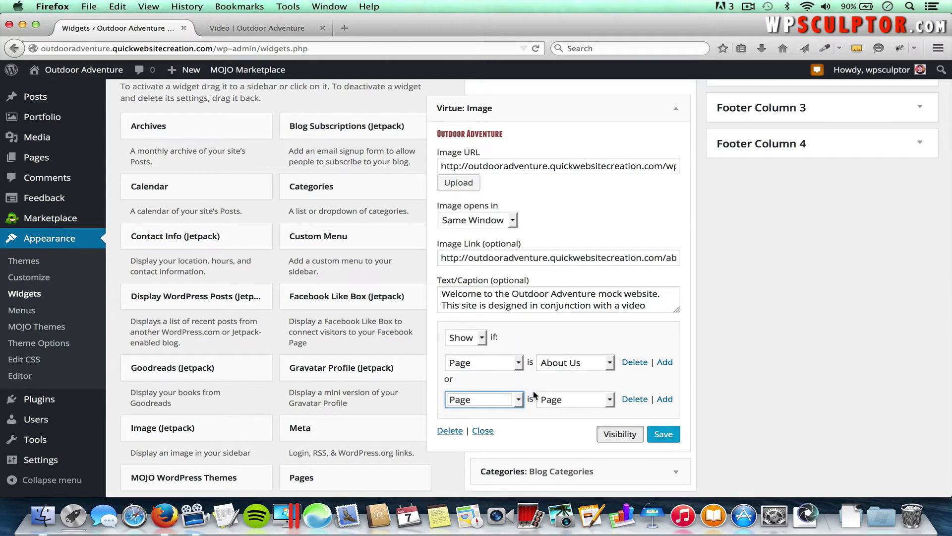
click(545, 399)
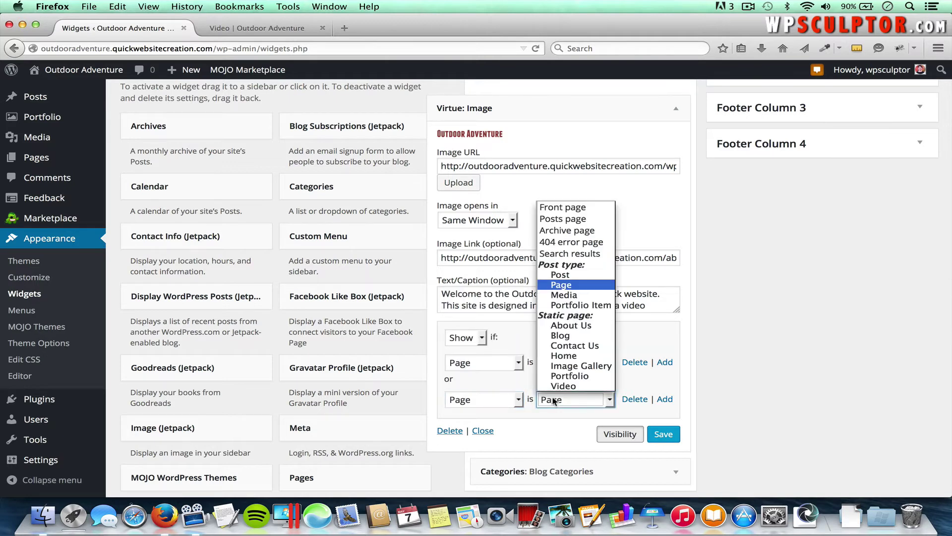
click(571, 385)
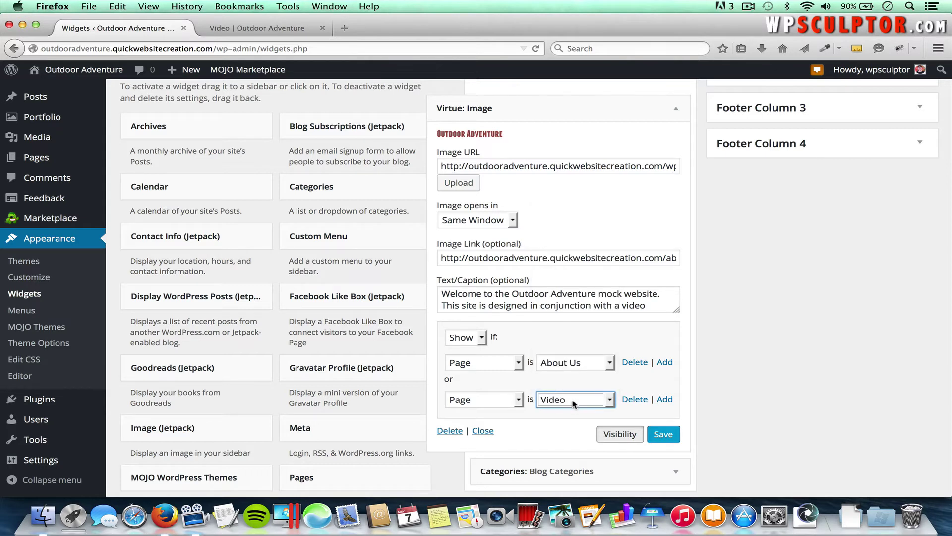
click(574, 402)
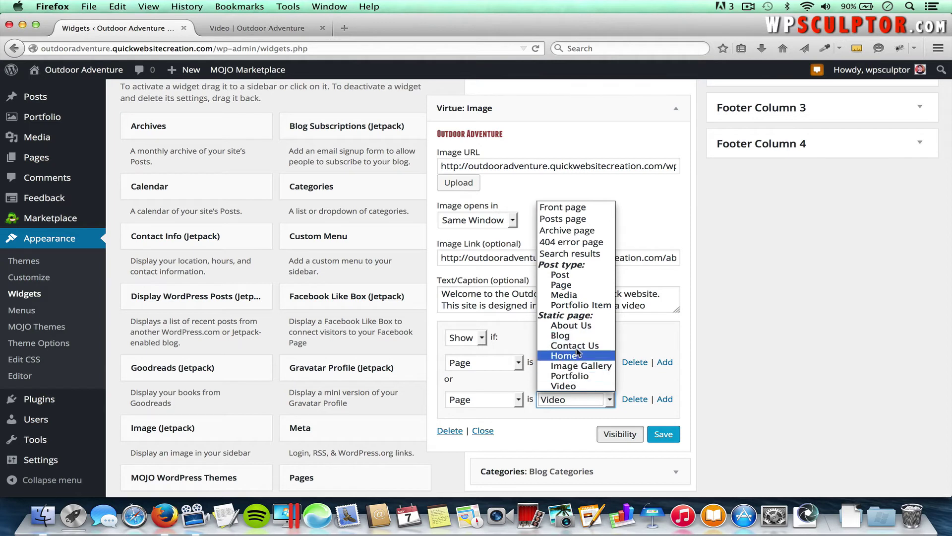
click(575, 386)
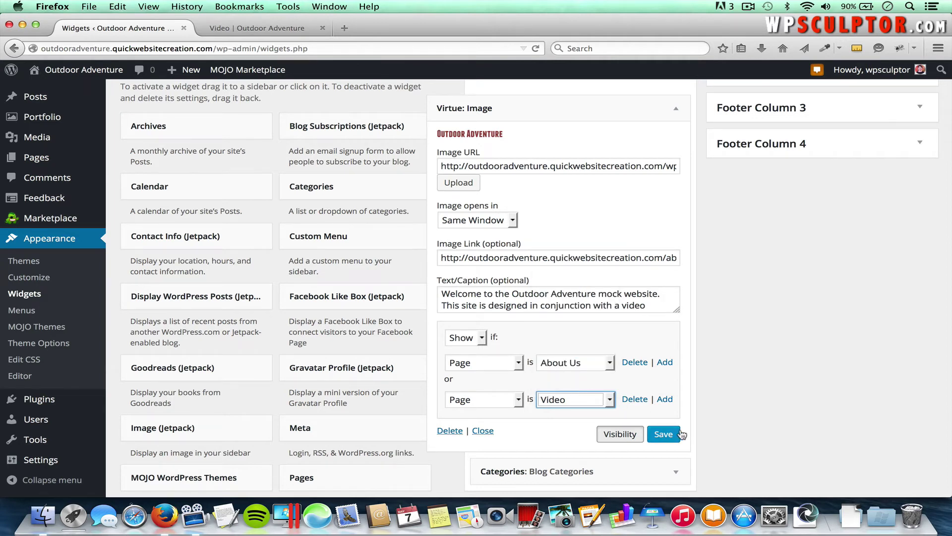
click(664, 435)
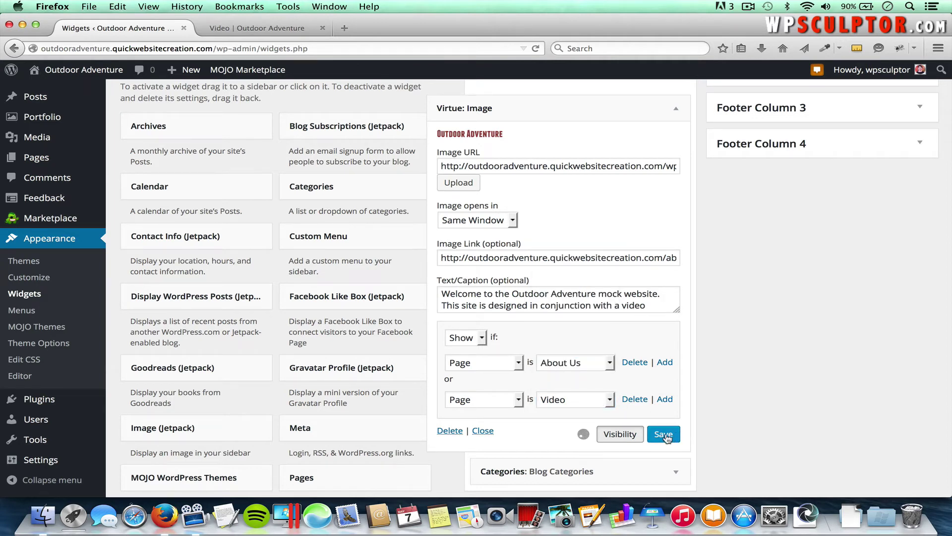
click(288, 28)
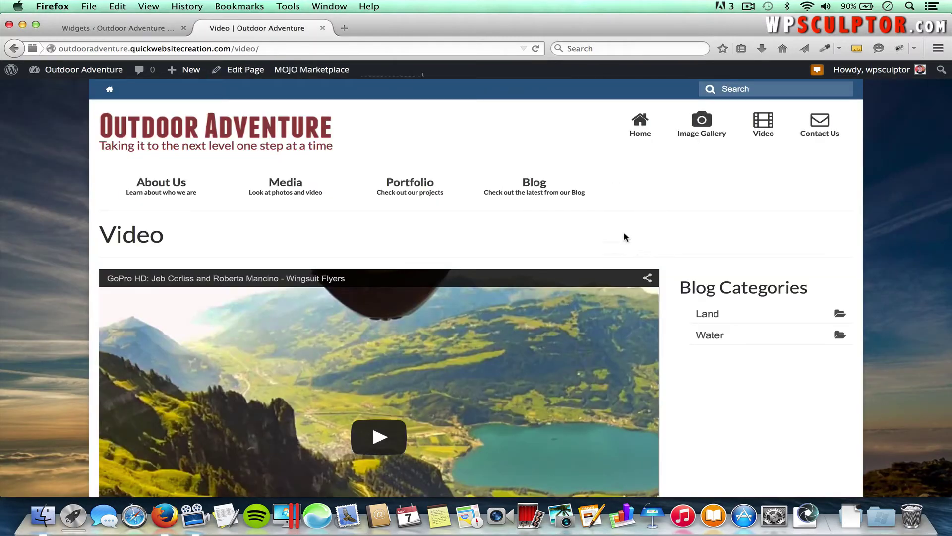
key(super+r)
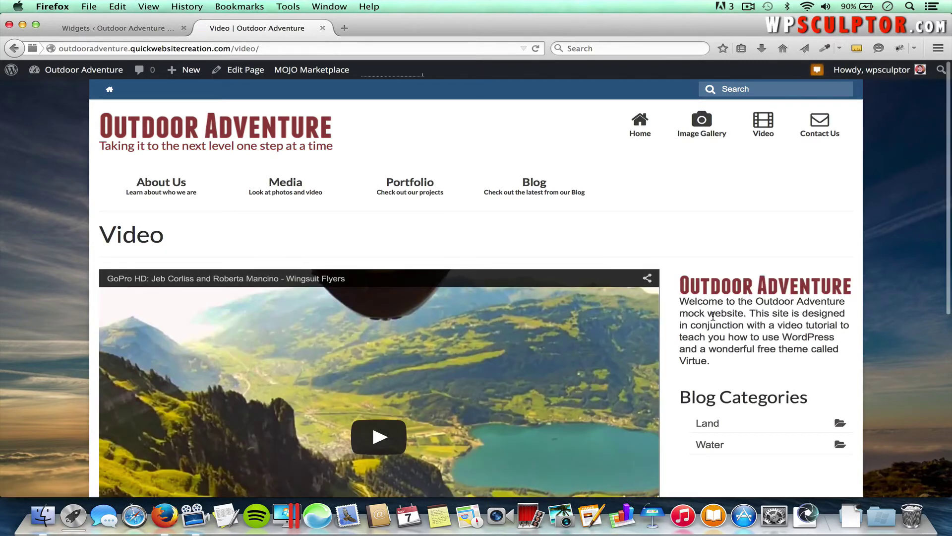
click(167, 186)
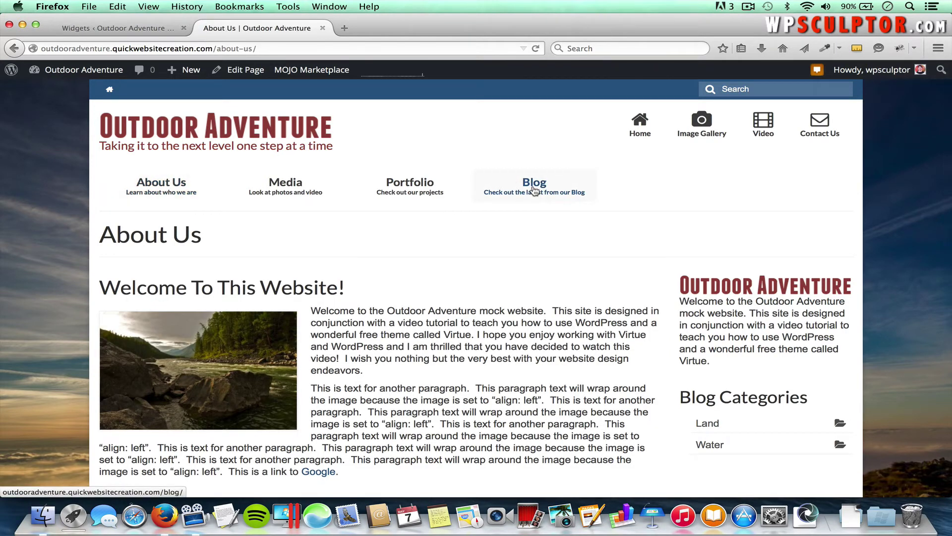
click(534, 190)
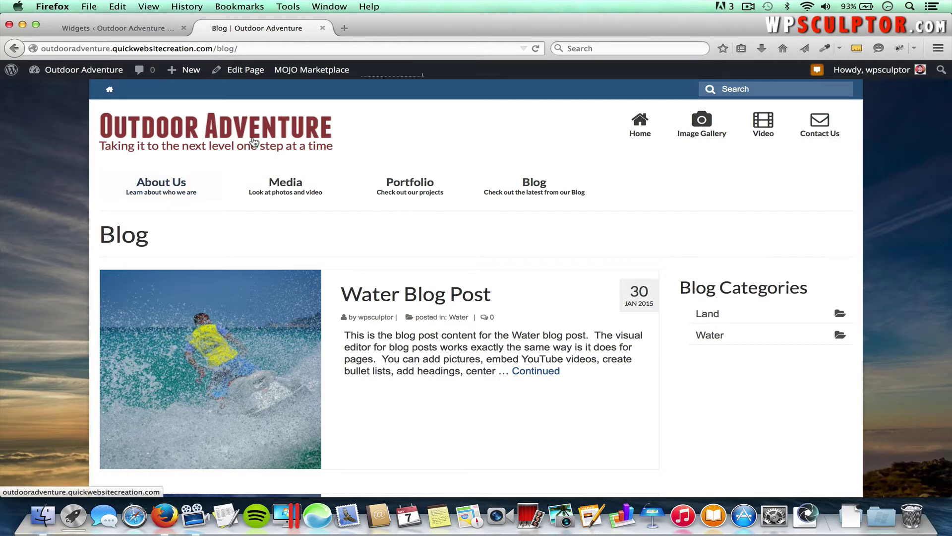
click(126, 30)
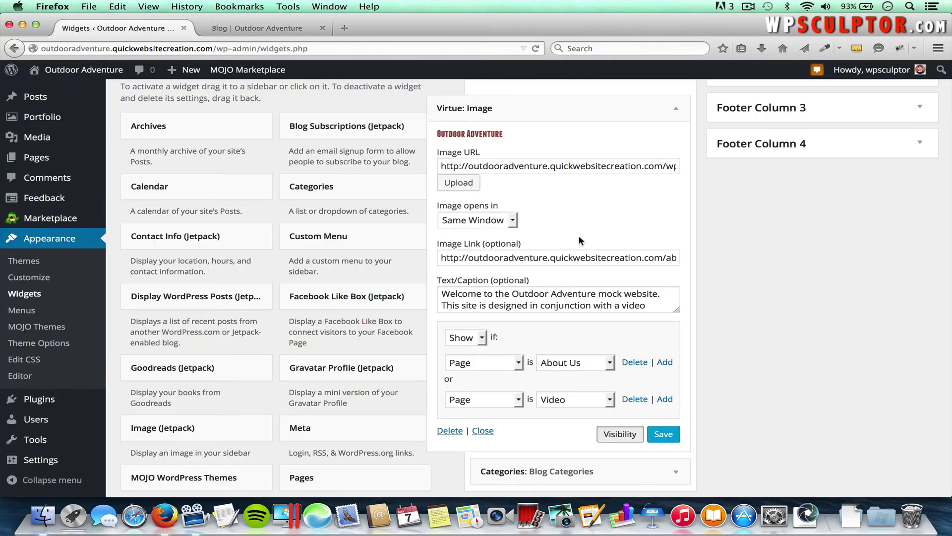
- Delete the About Us and Video visibility conditions and save the widget
click(635, 362)
click(620, 397)
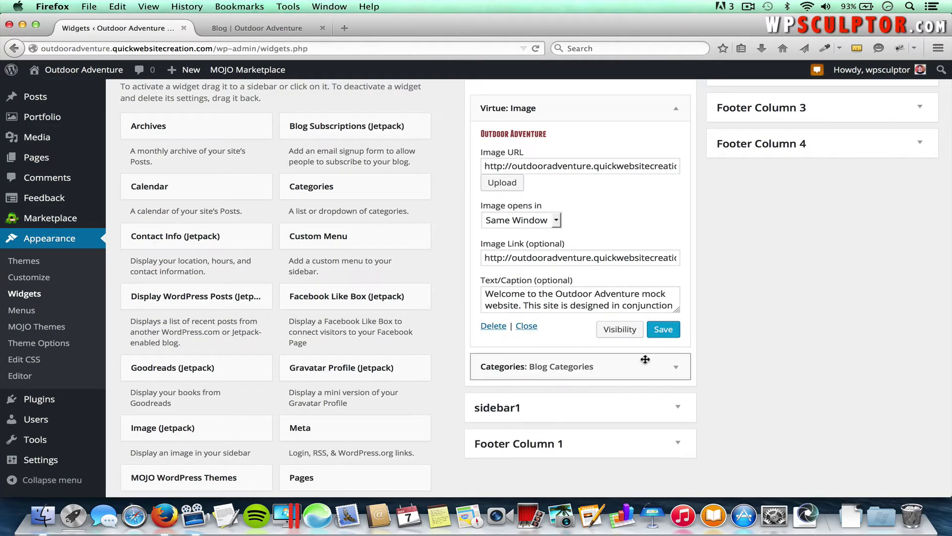
click(663, 329)
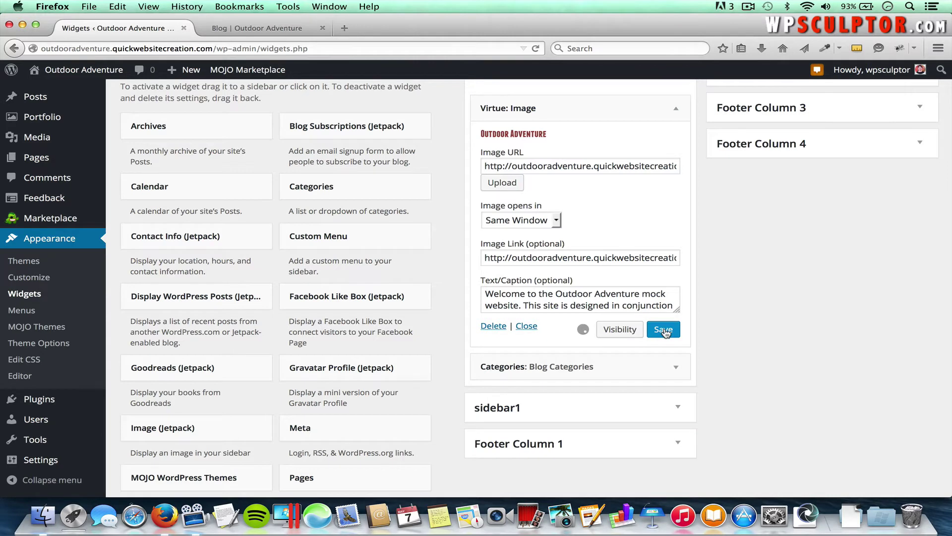
- Set the image widget's visibility to Hide if Page is About Us and save
click(611, 331)
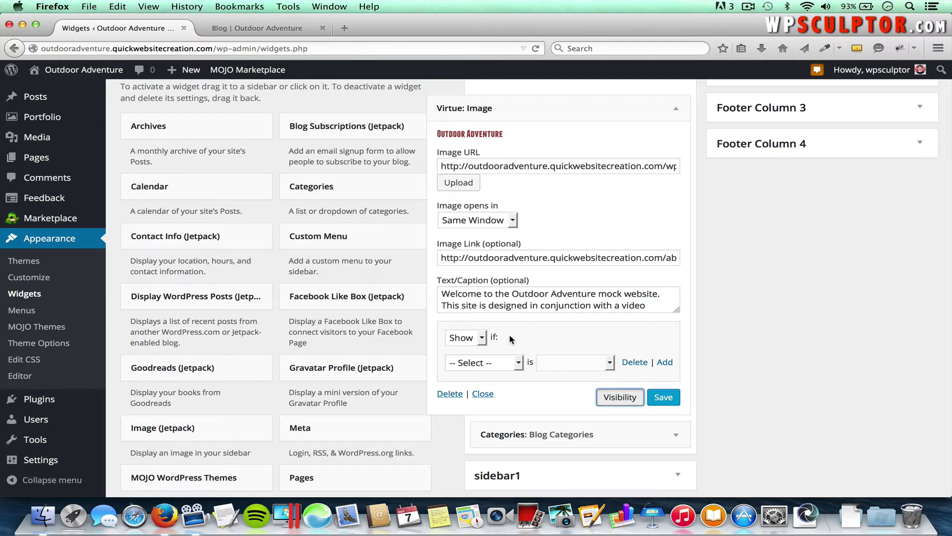
click(470, 339)
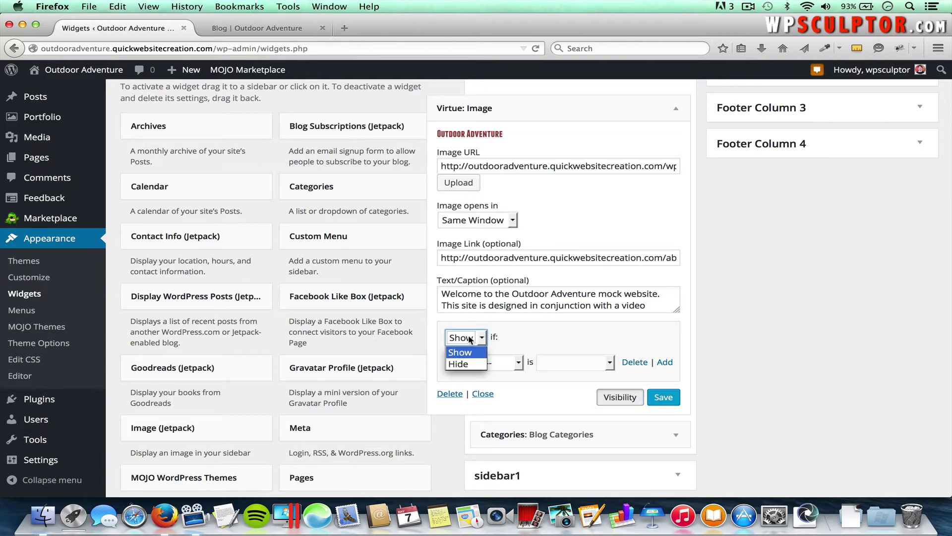
click(466, 366)
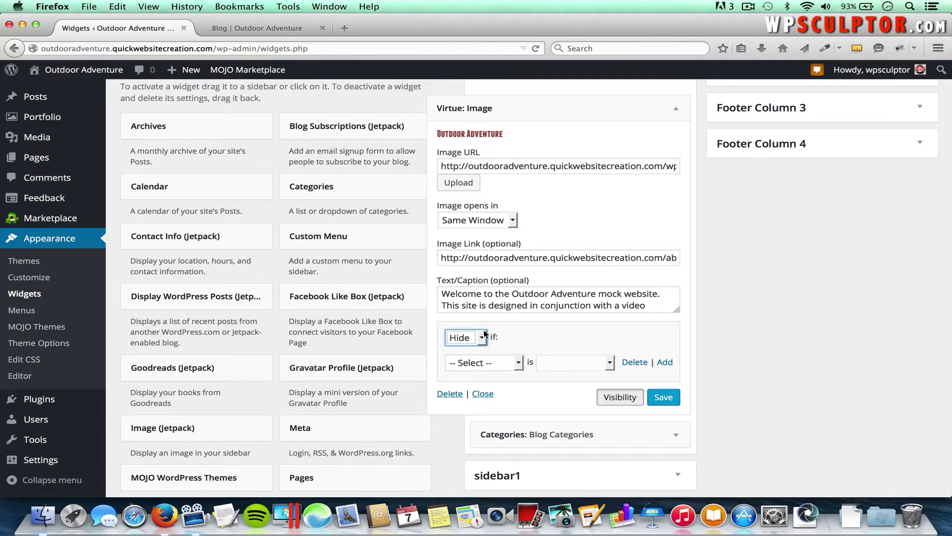
click(489, 366)
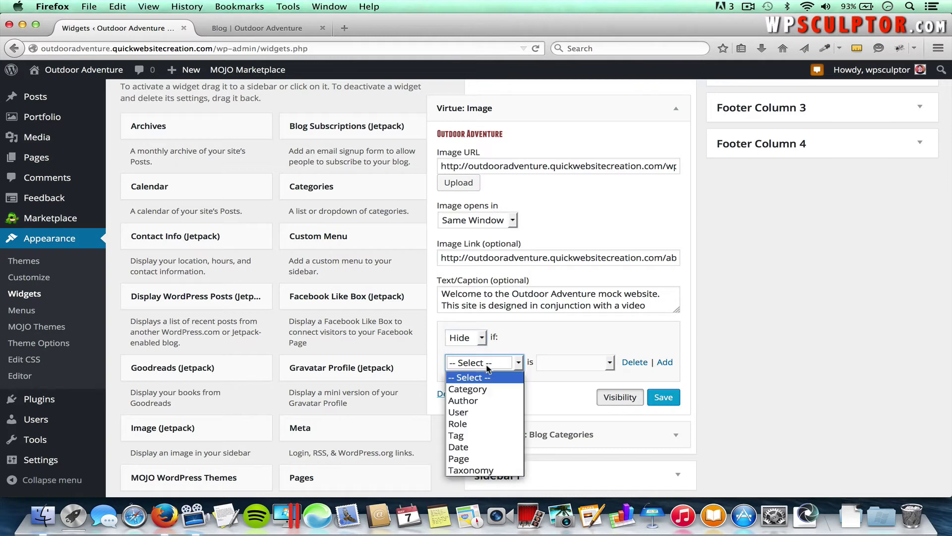
click(474, 459)
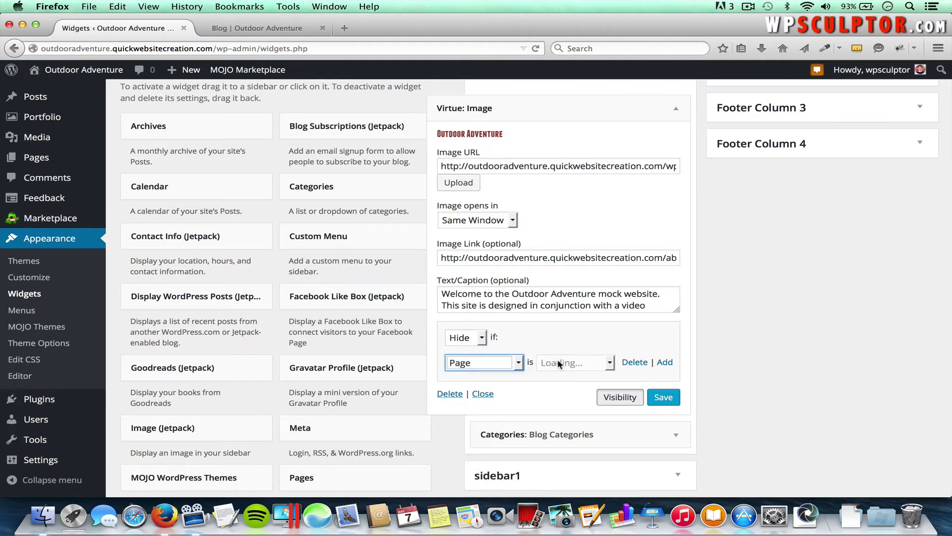
click(570, 362)
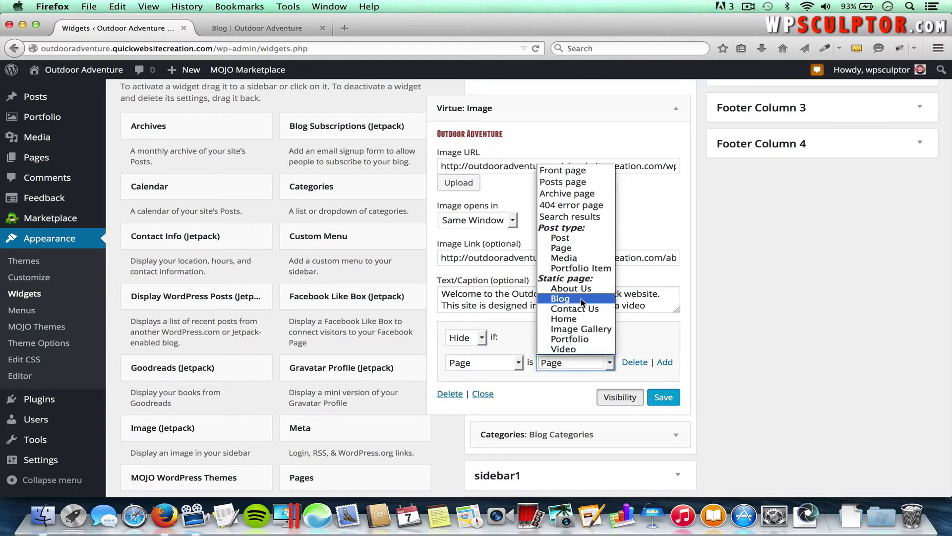
click(572, 289)
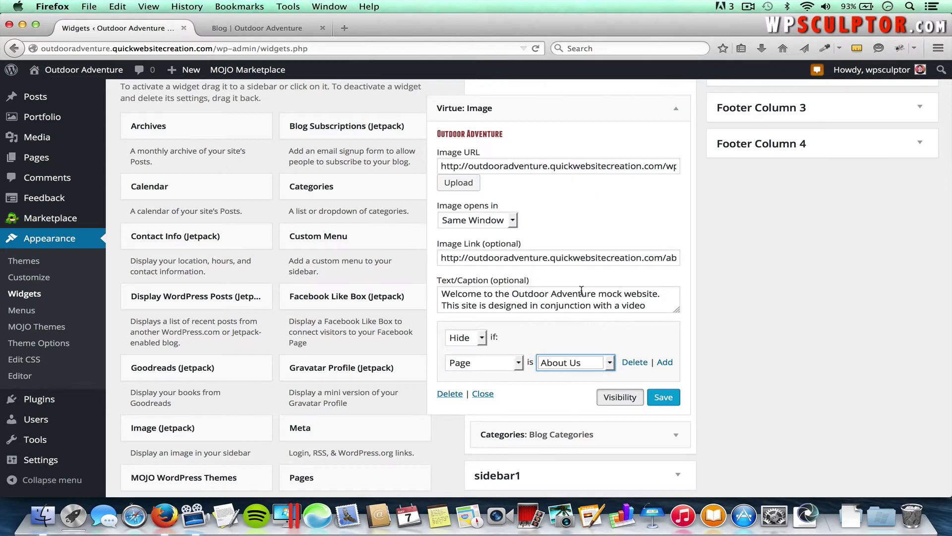
click(663, 398)
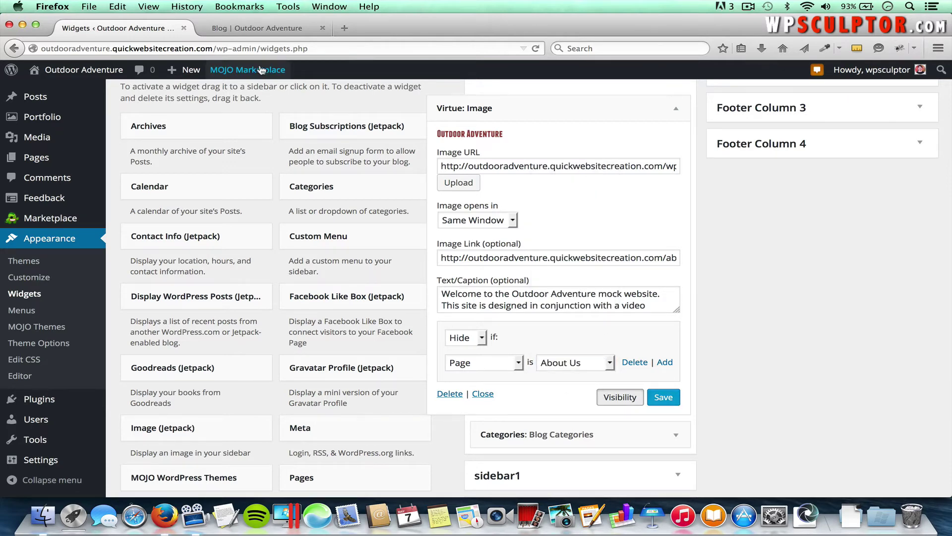
click(251, 28)
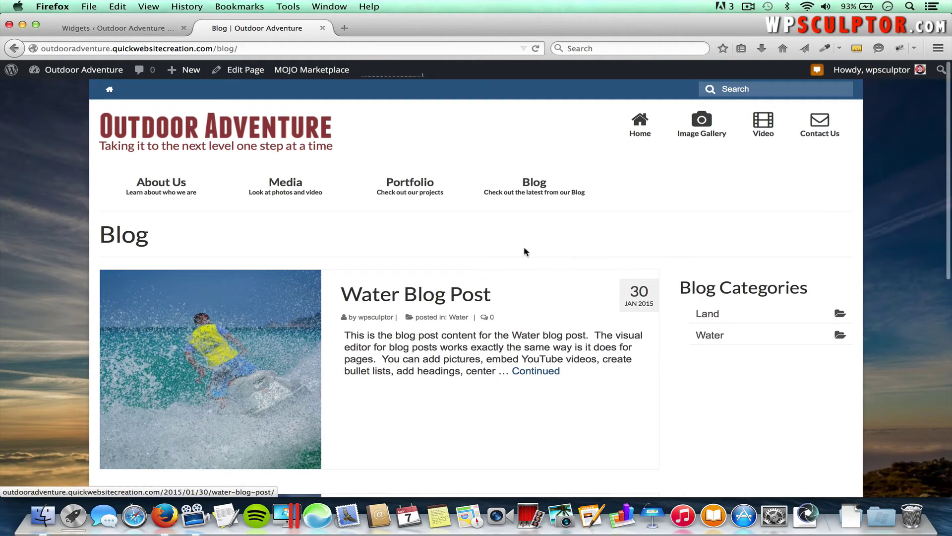
key(super+r)
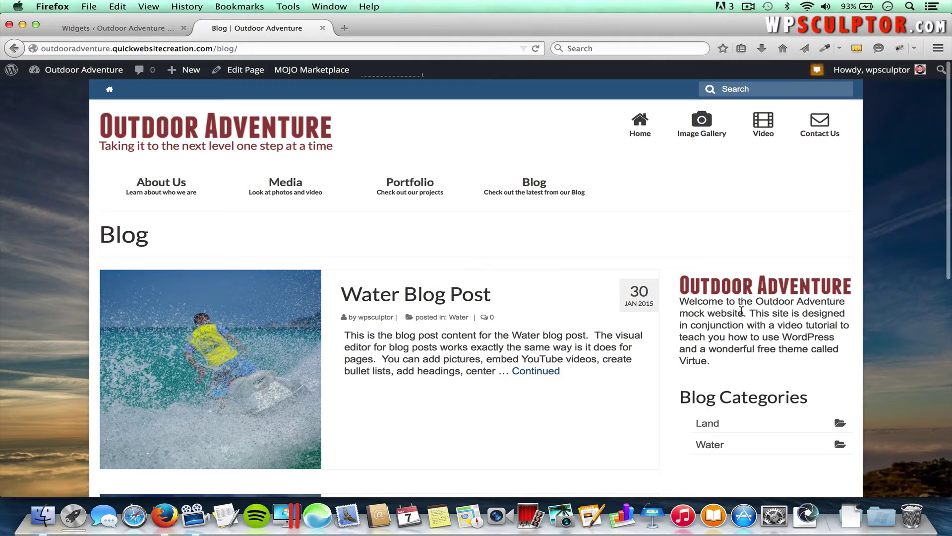
click(765, 123)
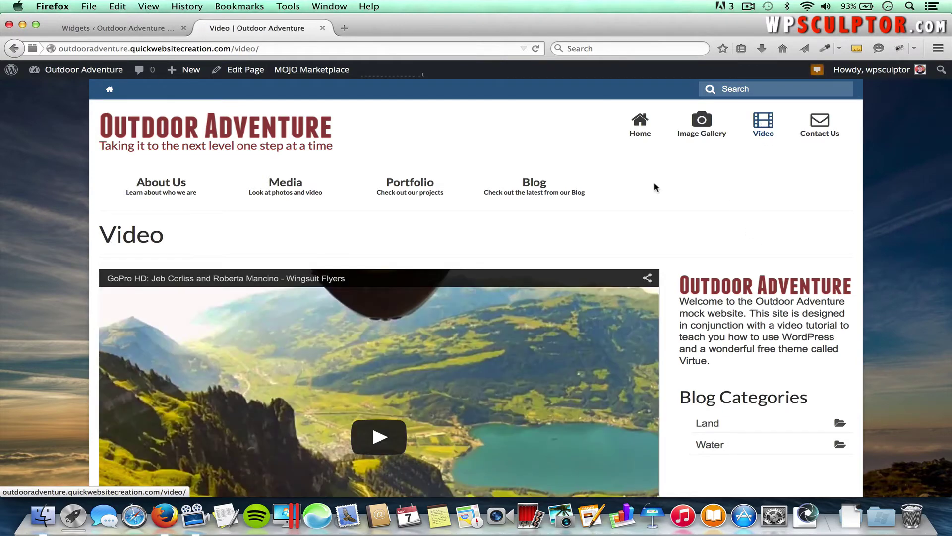
click(166, 193)
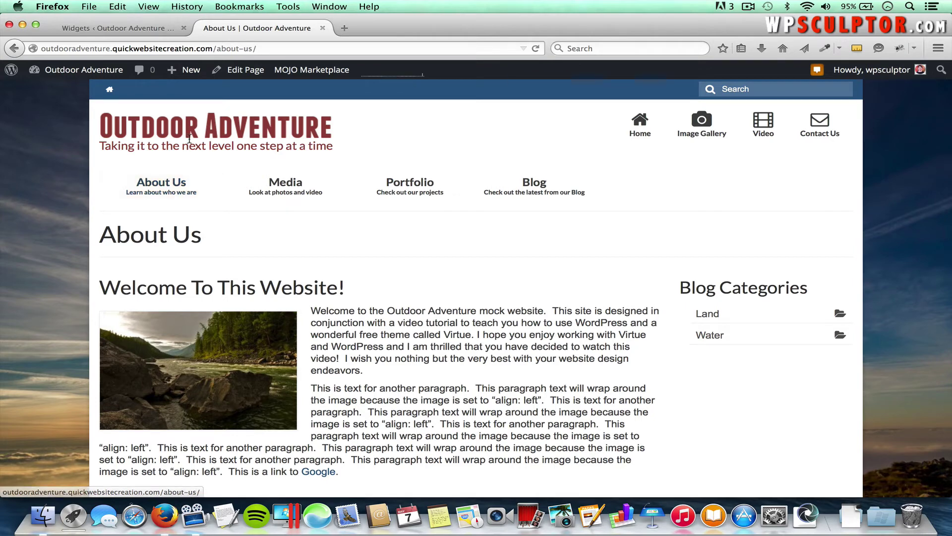
click(145, 30)
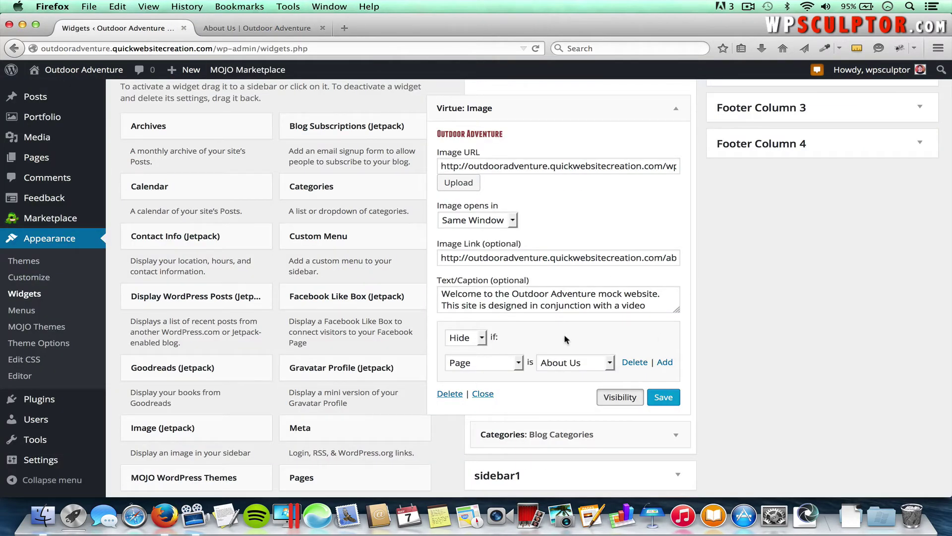
- Save and collapse the image widget, then expand Categories: Blog Categories
click(635, 363)
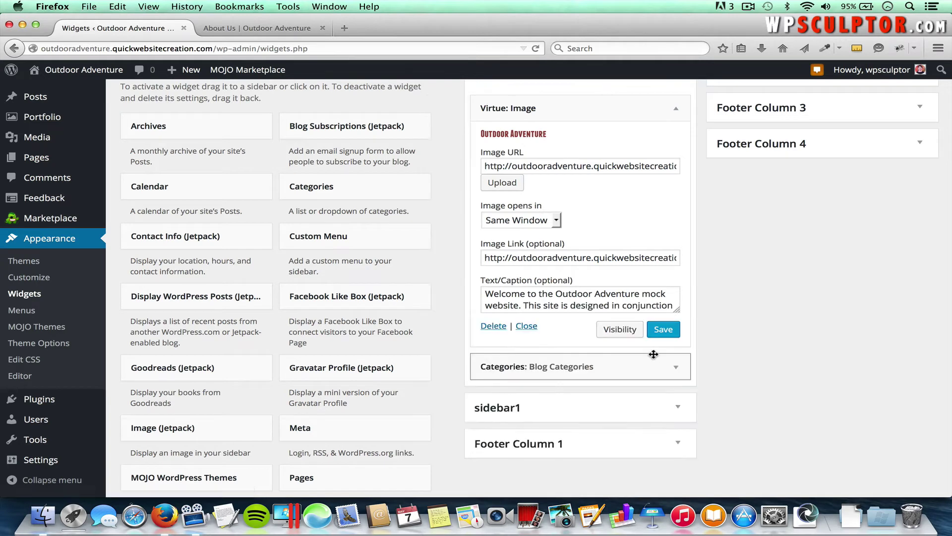
click(665, 331)
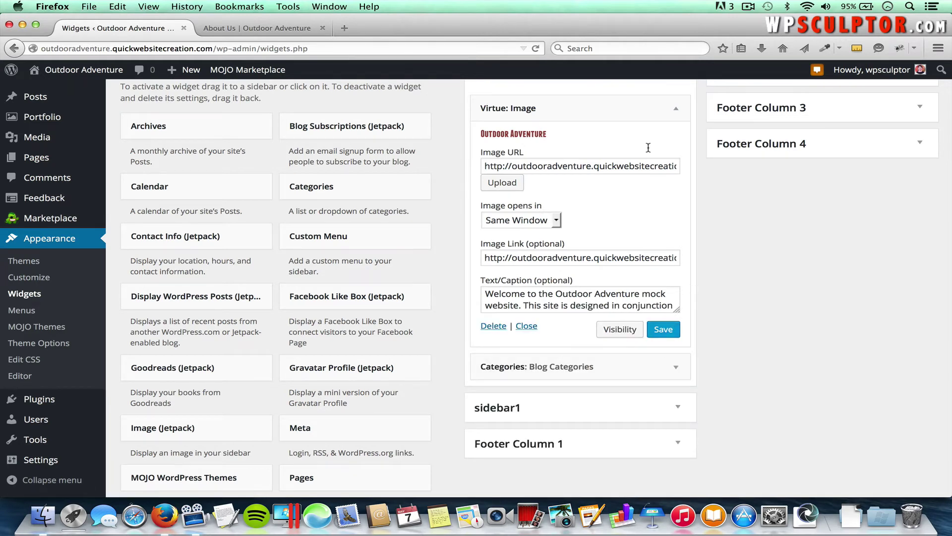
click(677, 112)
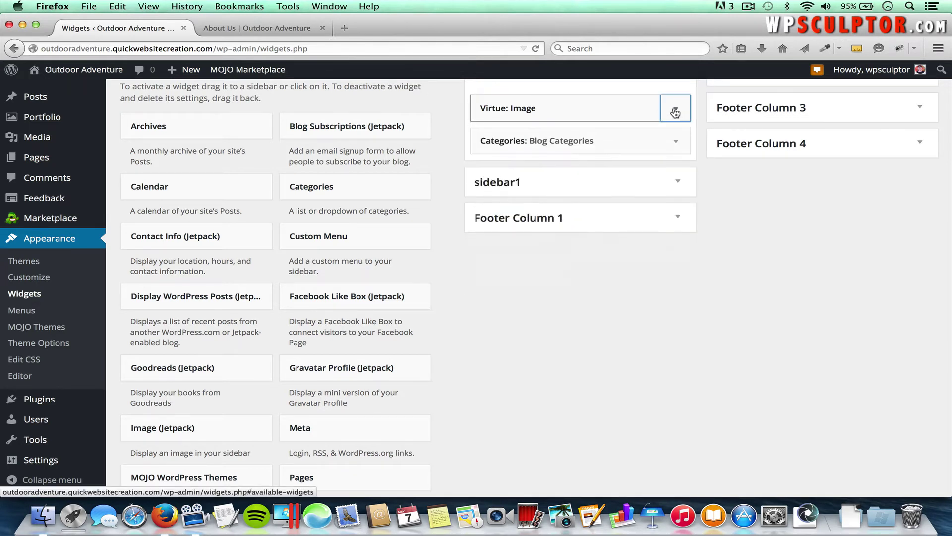
click(675, 144)
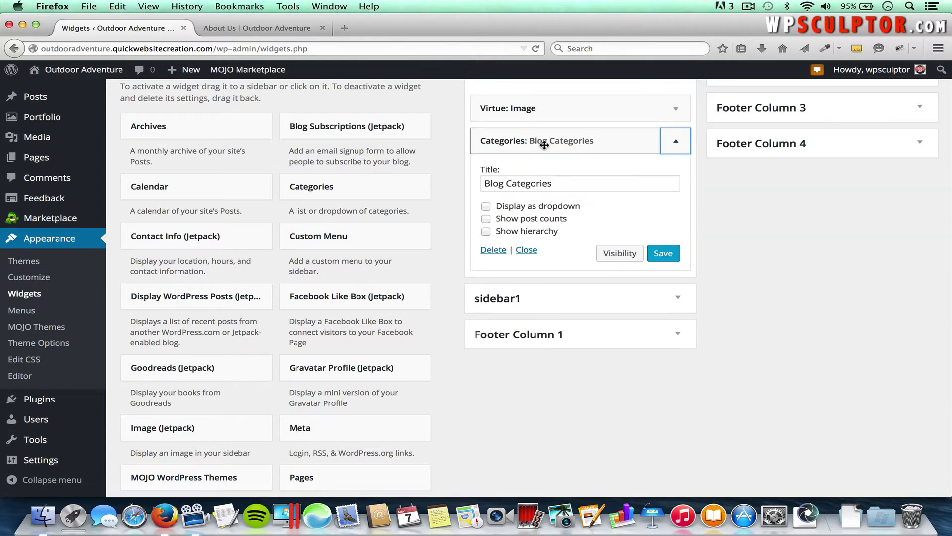
- Give Blog Categories the visibility rule 'Show if Page is Posts page' and save the widget
click(620, 252)
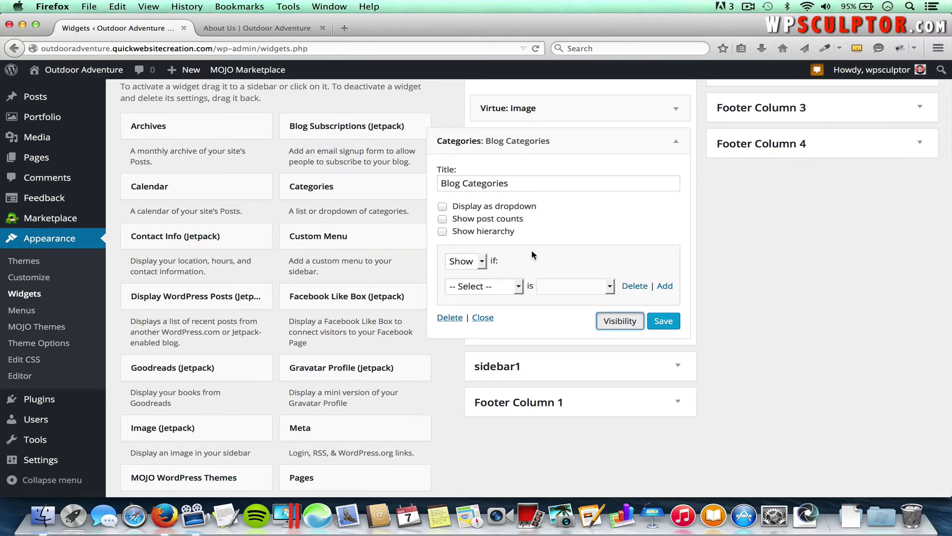
click(467, 262)
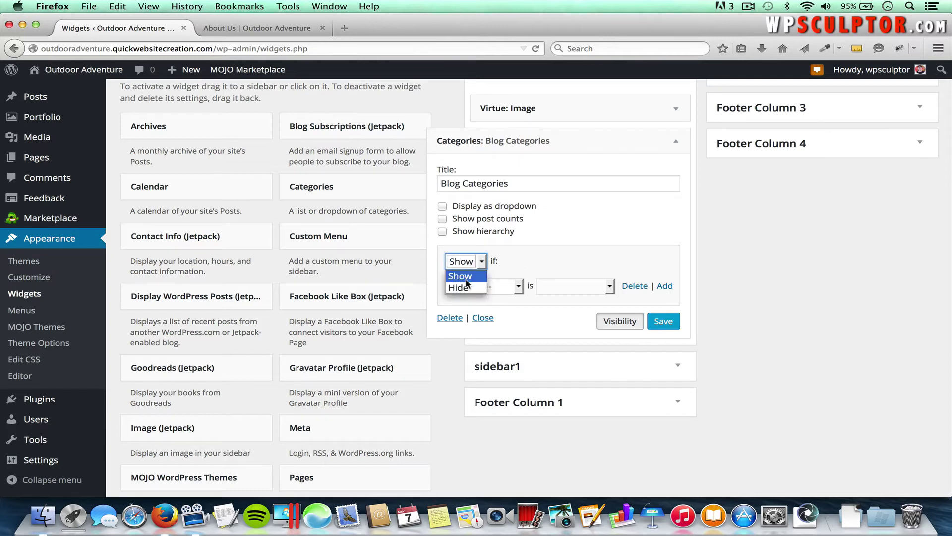
click(466, 276)
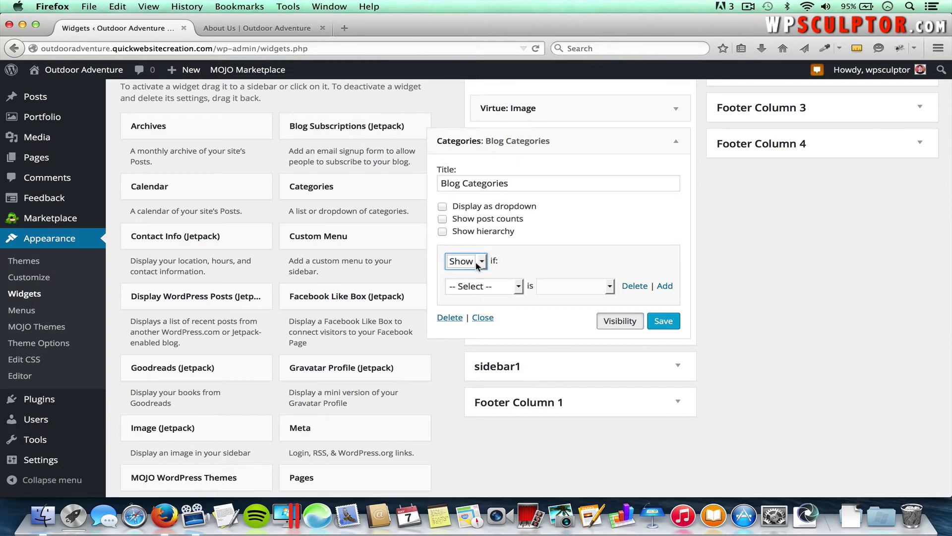
click(489, 288)
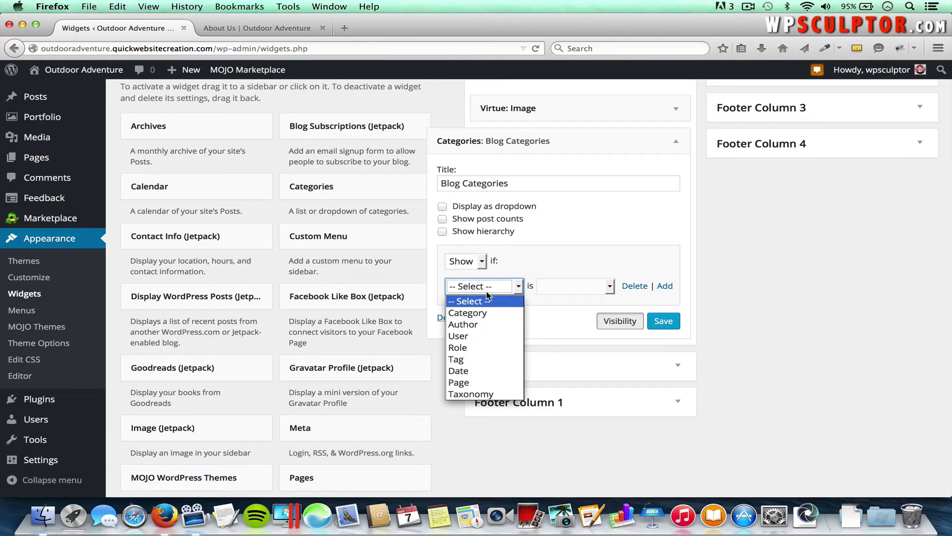
click(469, 382)
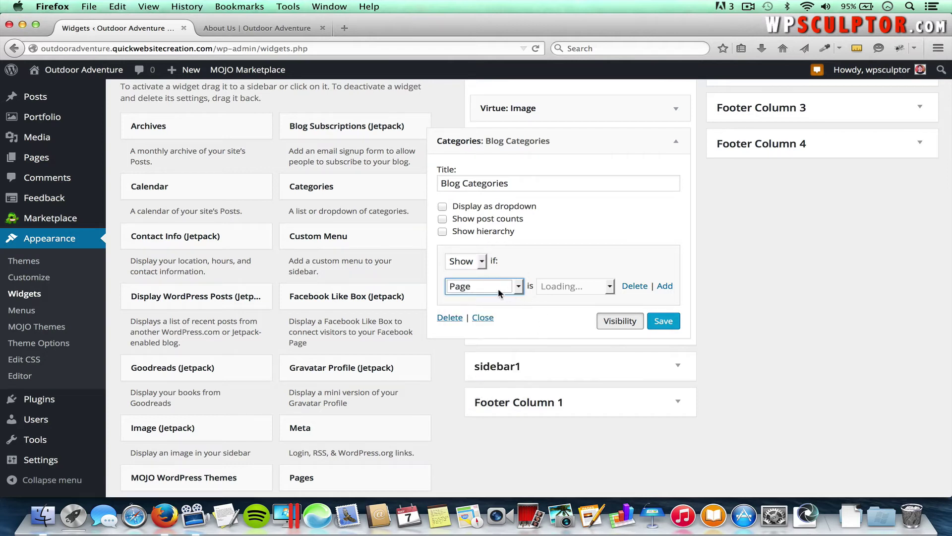
click(560, 288)
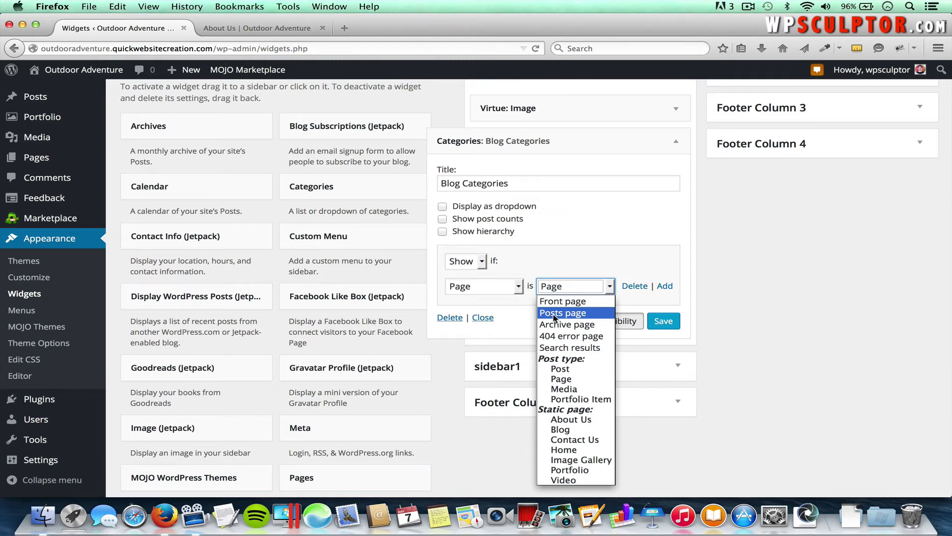
click(559, 315)
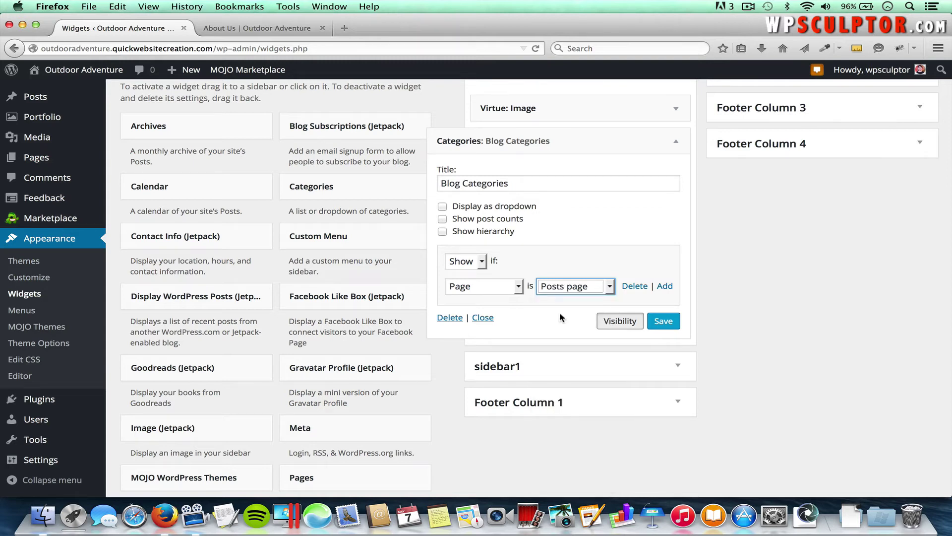
click(665, 321)
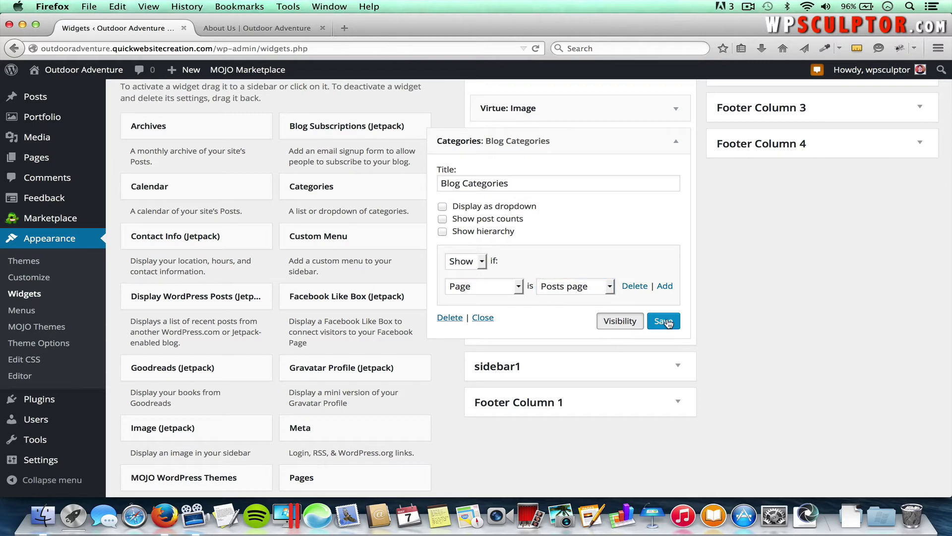
- Visit the site's Blog, About Us, Video and Water Blog Post pages to see where Blog Categories appears
click(279, 27)
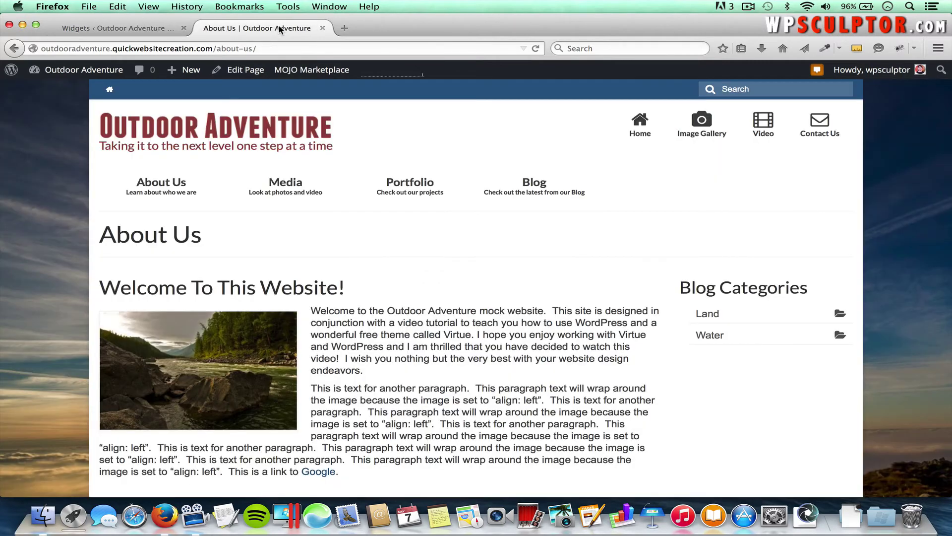
click(535, 192)
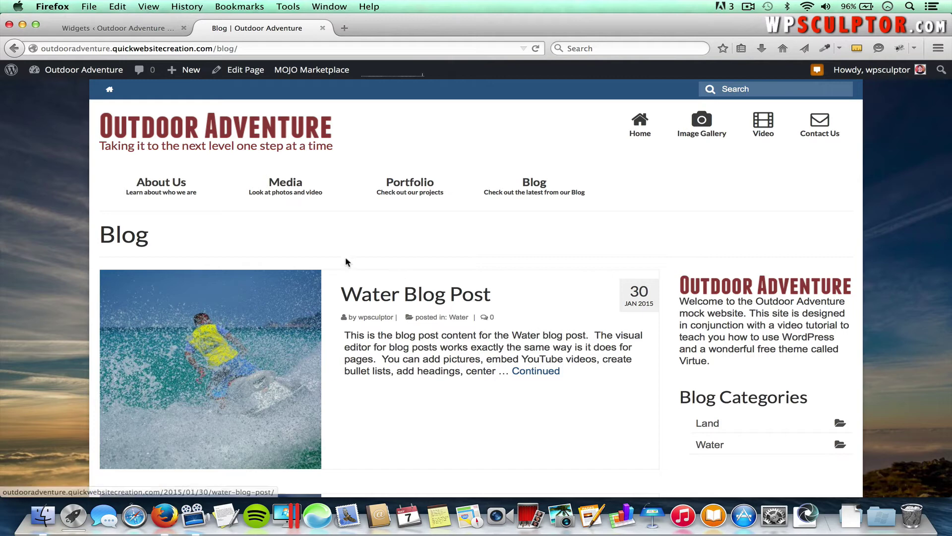
click(164, 186)
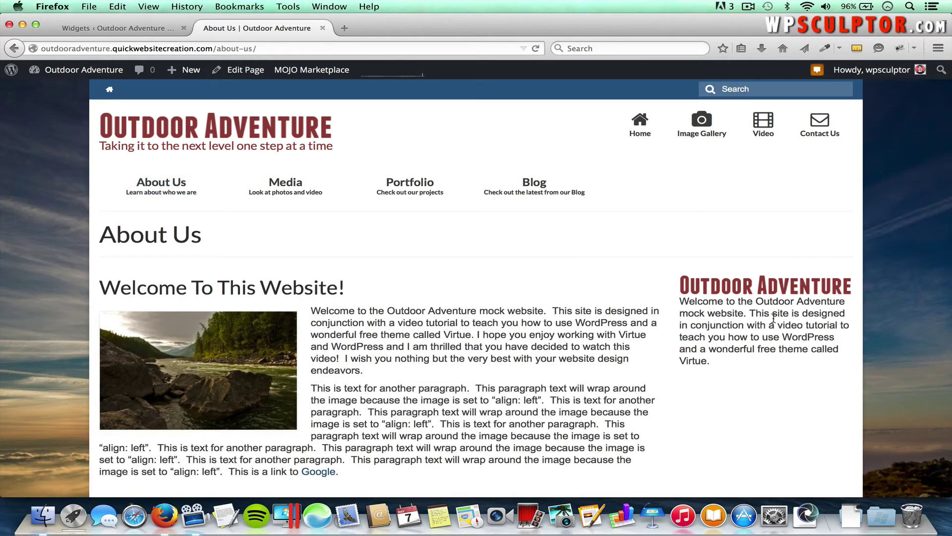
click(766, 132)
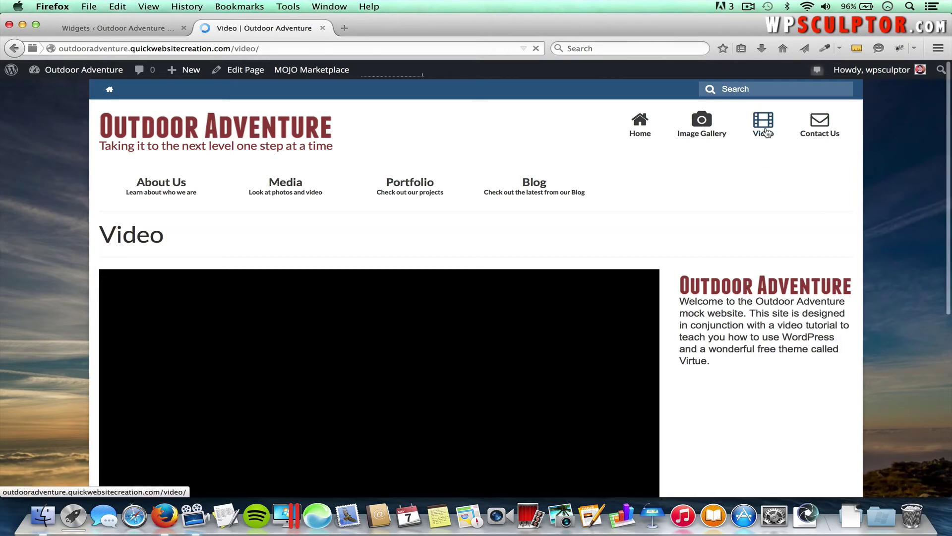
click(538, 180)
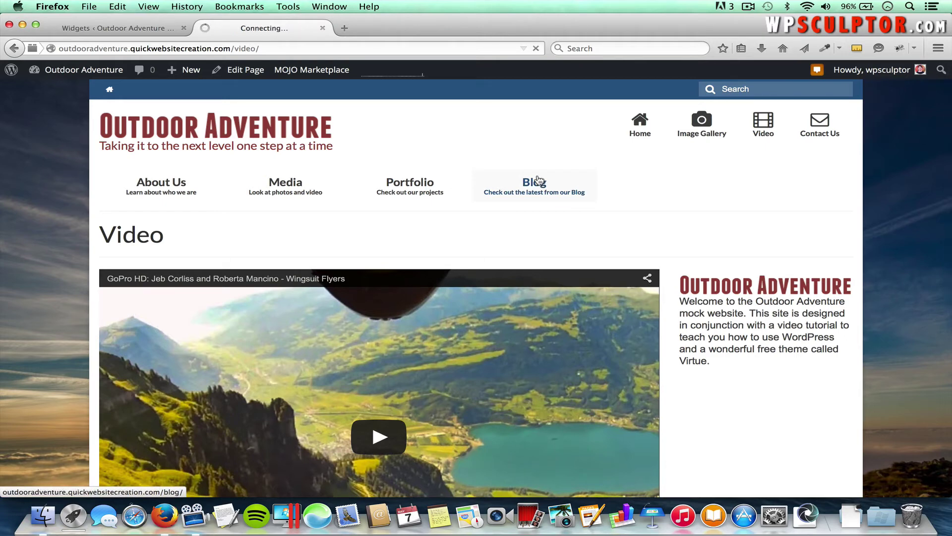
scroll(537, 179, down, 2)
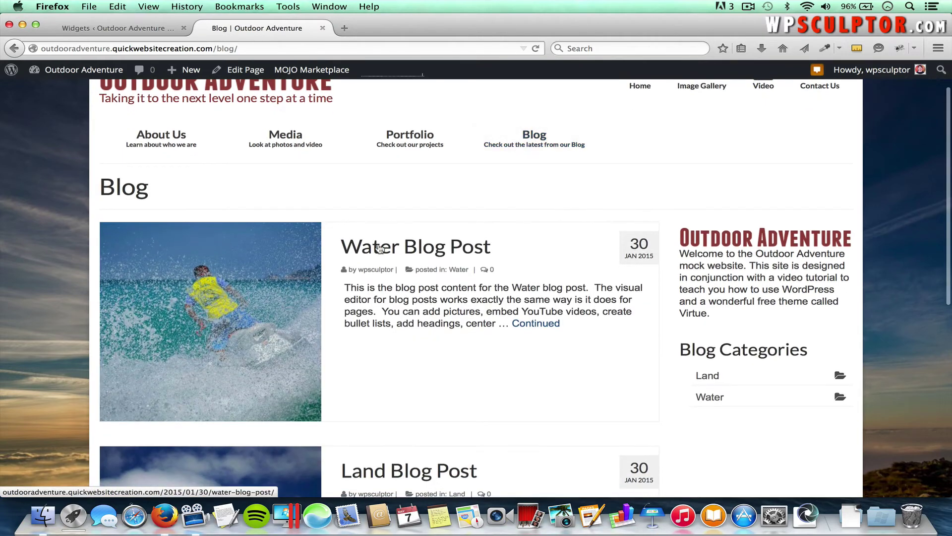
click(403, 247)
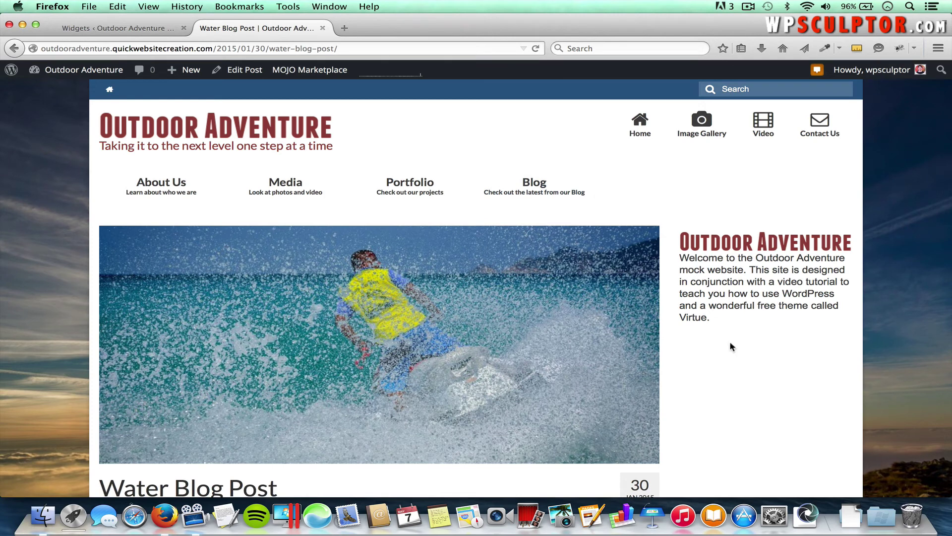
click(132, 28)
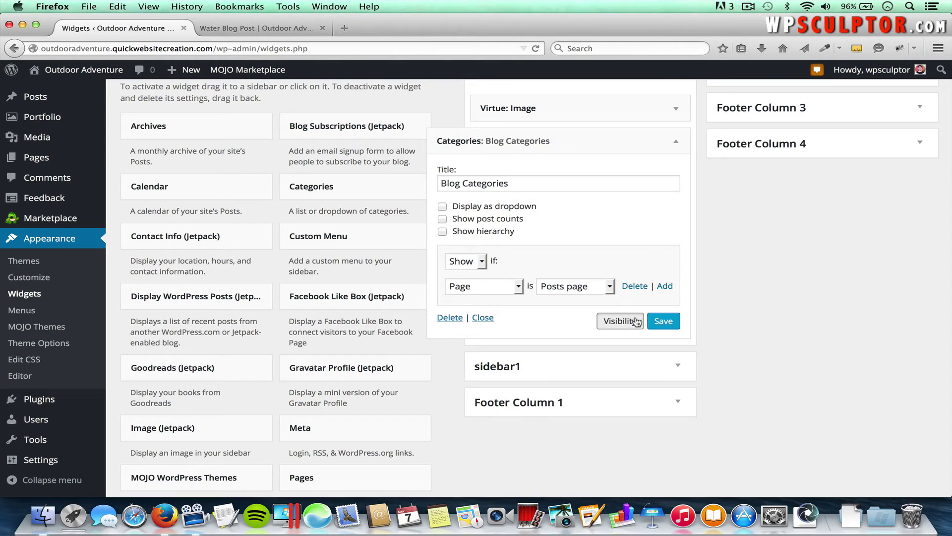
- Add a second Blog Categories visibility condition, 'or Page is Post', and save it
click(665, 286)
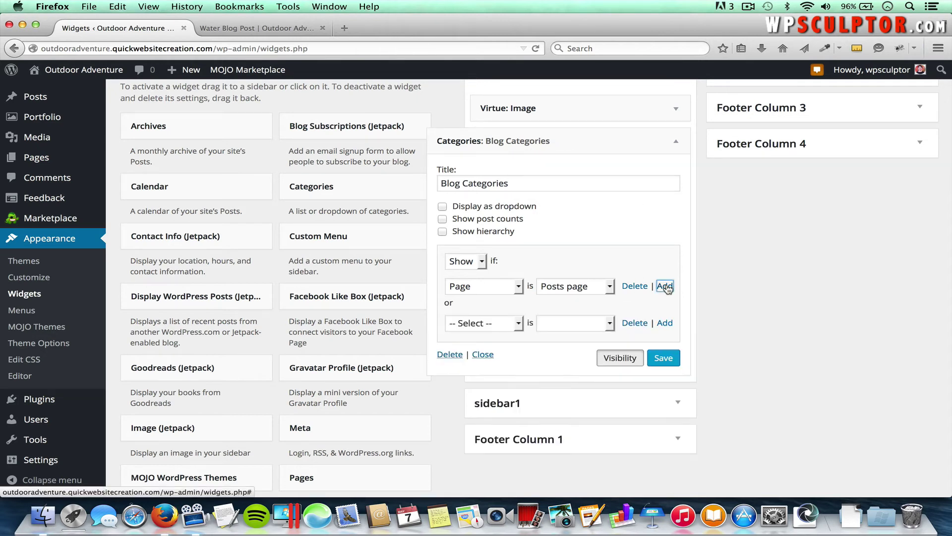
click(472, 323)
click(470, 420)
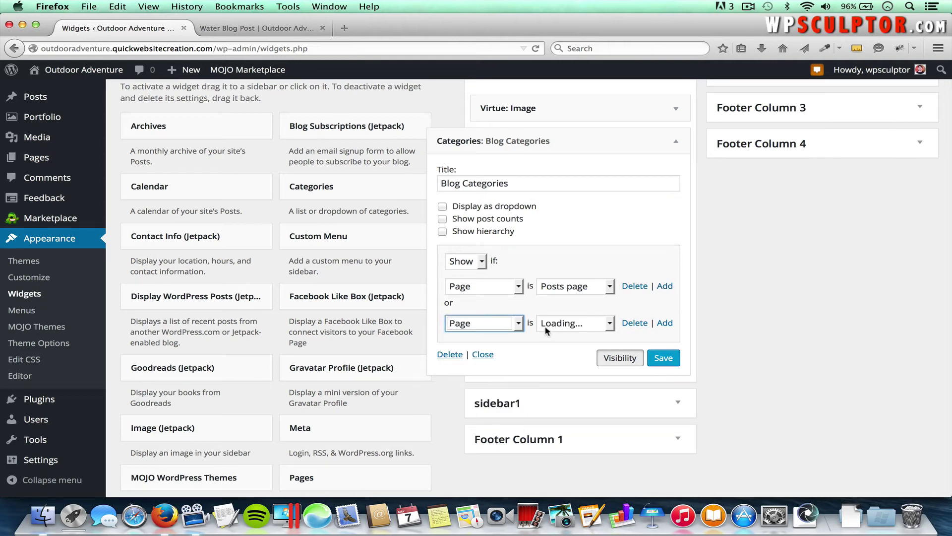
click(562, 324)
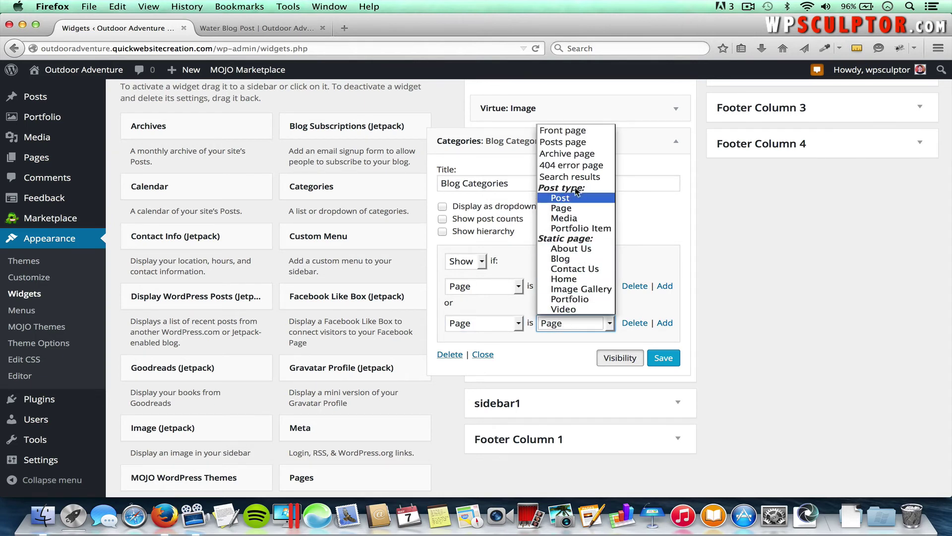
click(578, 199)
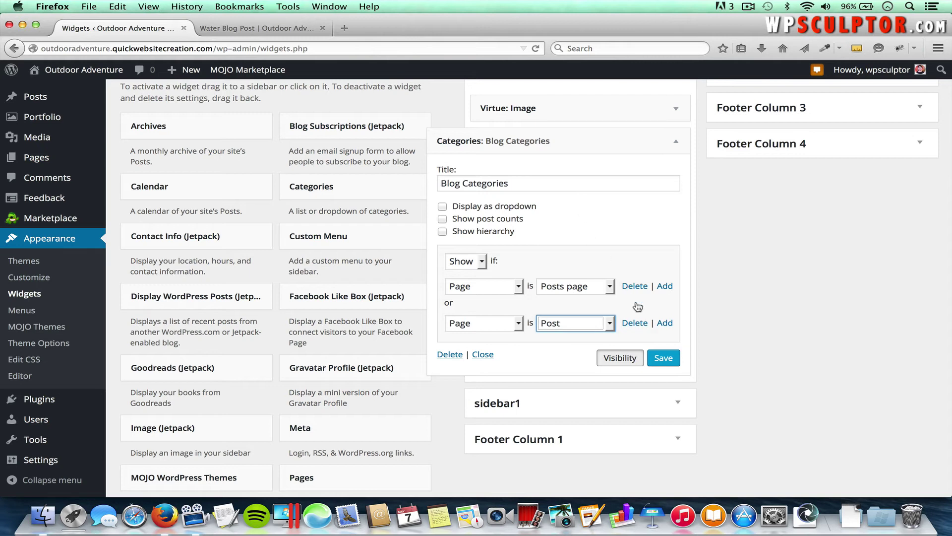
click(664, 358)
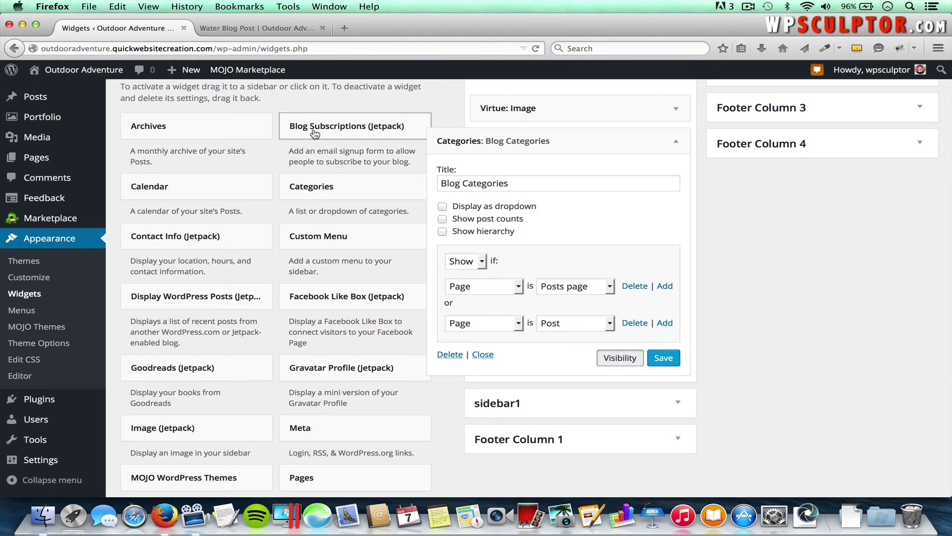
- Reload the Water Blog Post and confirm its sidebar lists Blog Categories with Land and Water
click(273, 28)
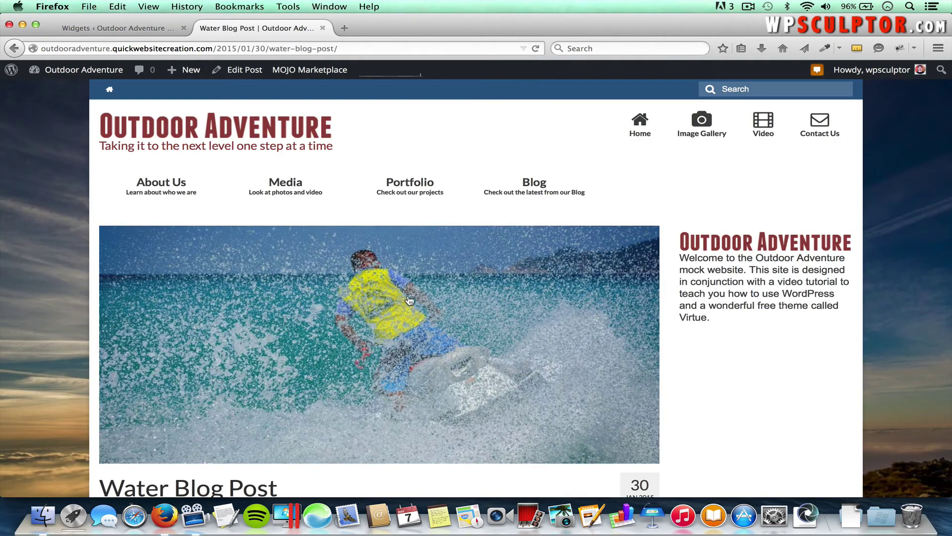
scroll(447, 307, down, 3)
scroll(447, 307, down, 2)
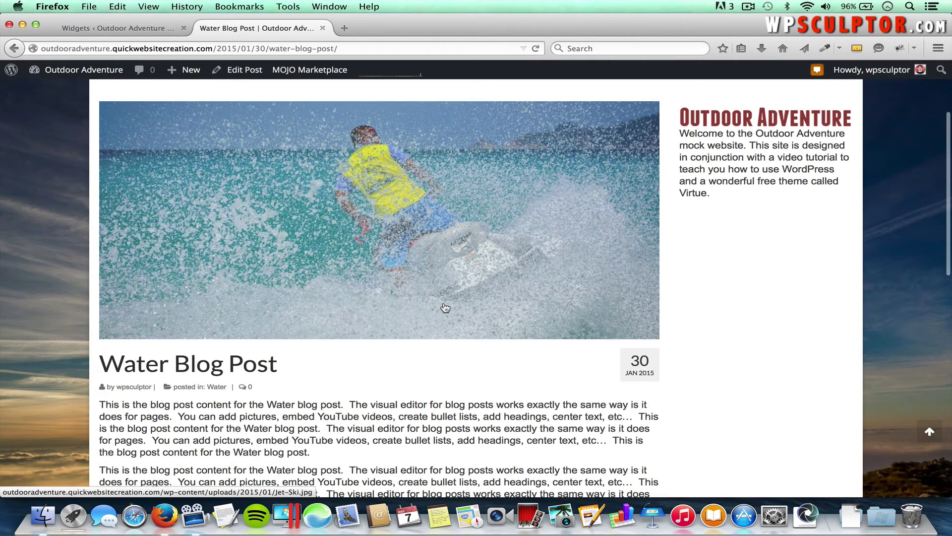
click(453, 313)
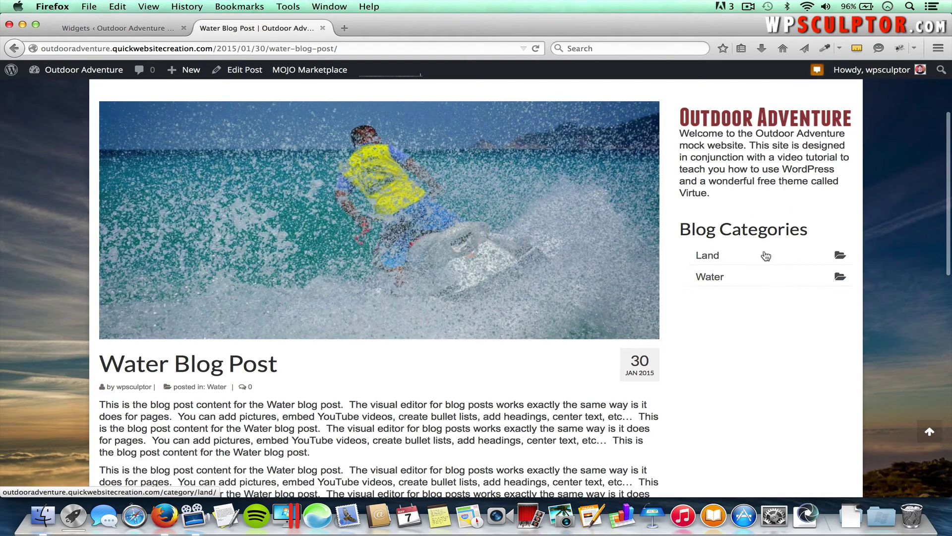
scroll(766, 255, up, 5)
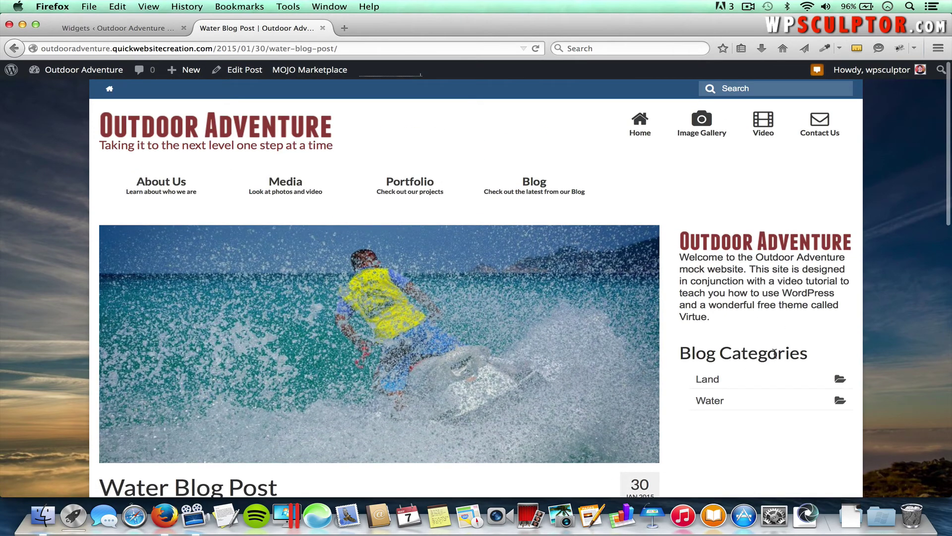
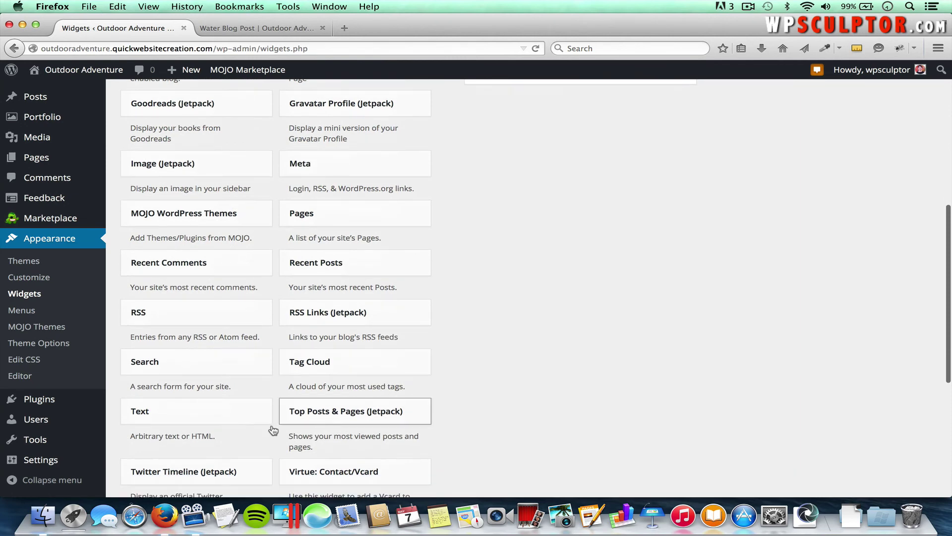
- Add a Text widget to the Primary Sidebar titled 'Land Blog Category Widget'
click(230, 415)
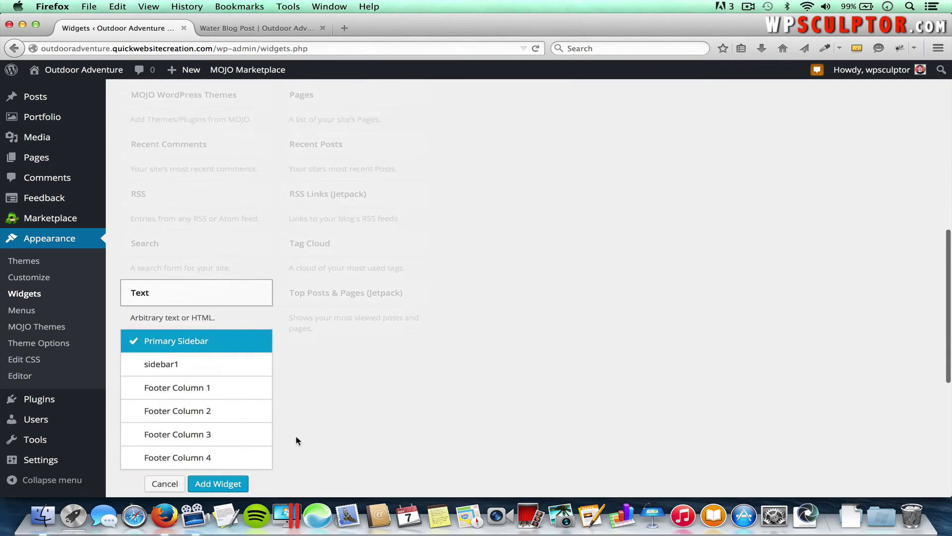
click(218, 483)
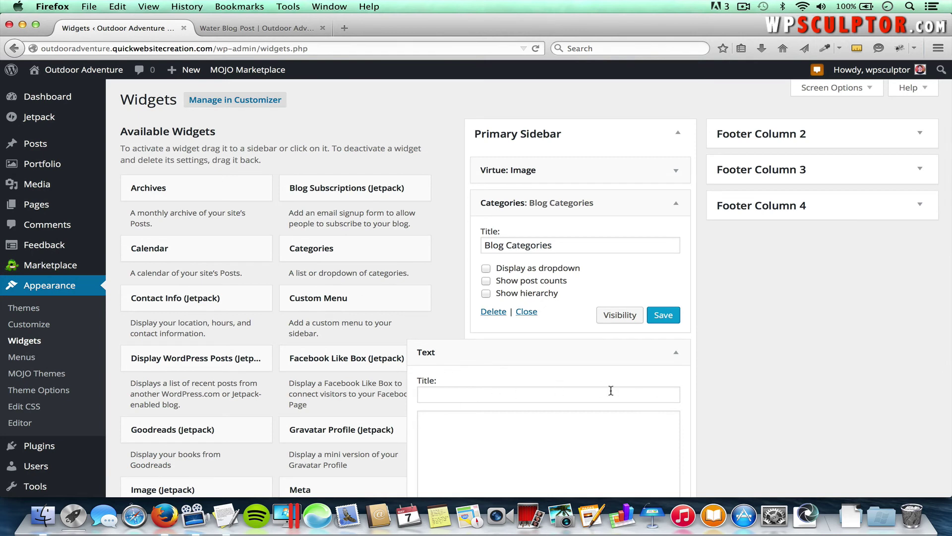
click(486, 391)
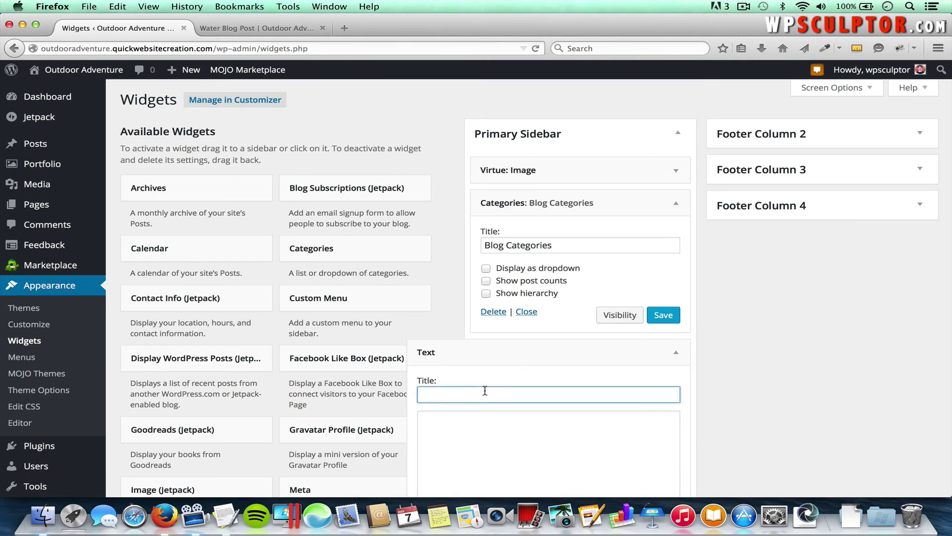
text(Land Blog Category Widget)
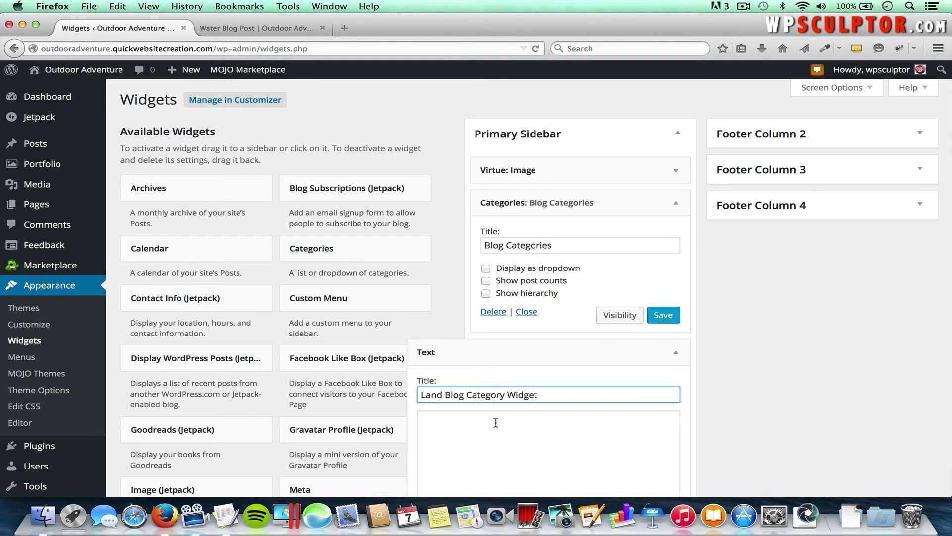
- Paste the prepared sentence about land-category posts from TextEdit into the widget body
click(480, 424)
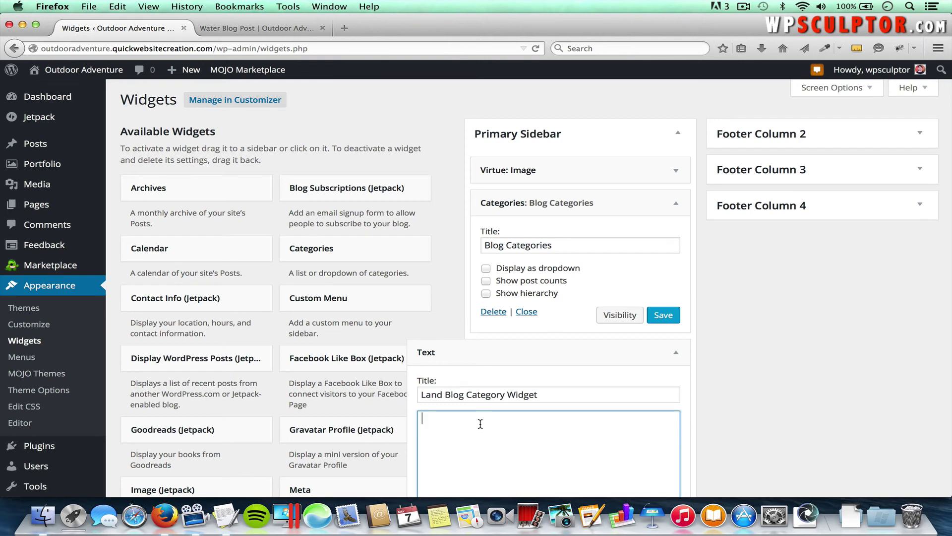
key(super+Tab)
key(super+Tab)
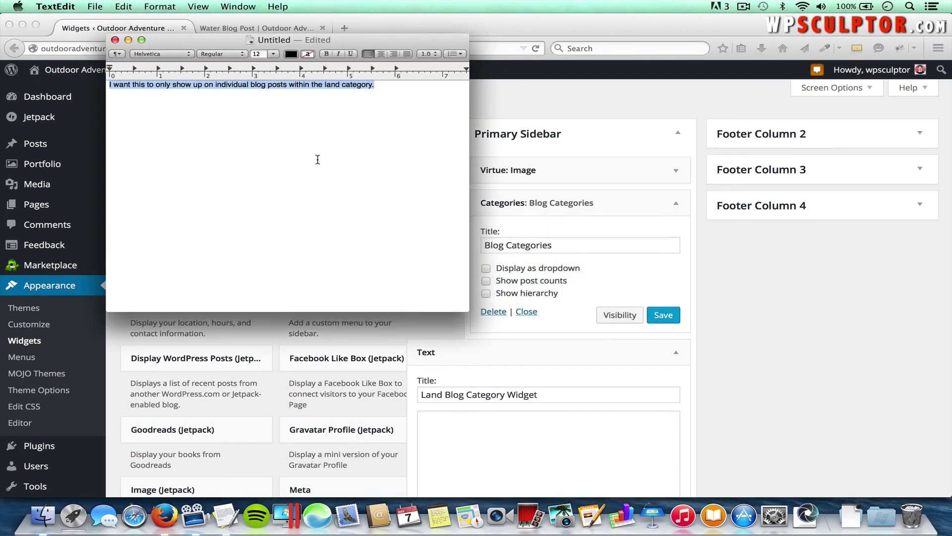
key(super+Tab)
text(I want this to only show up on individual blog posts within the land category.)
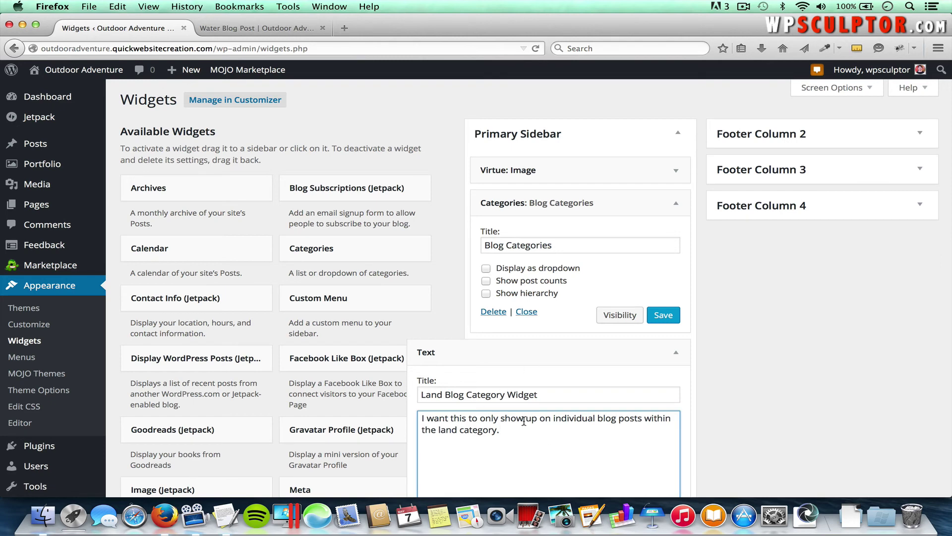
scroll(524, 421, down, 4)
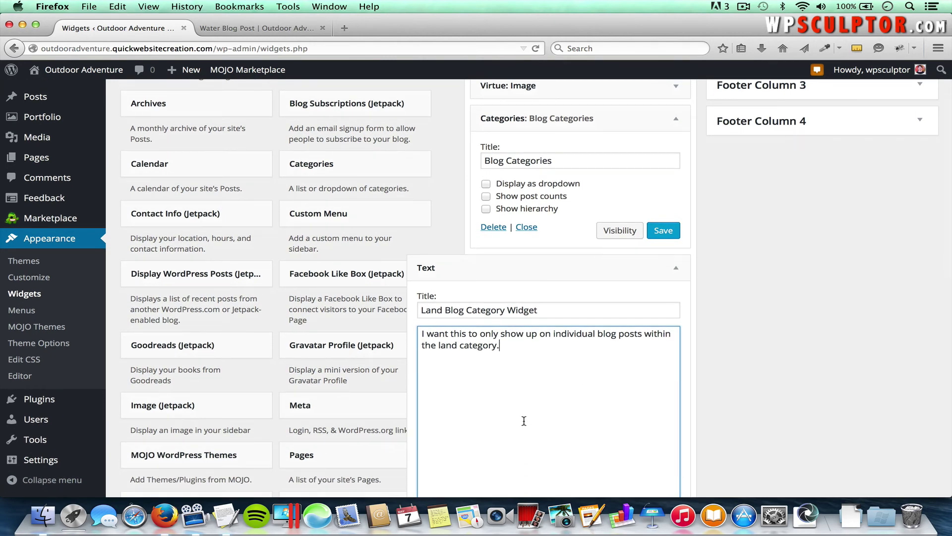
scroll(524, 420, down, 5)
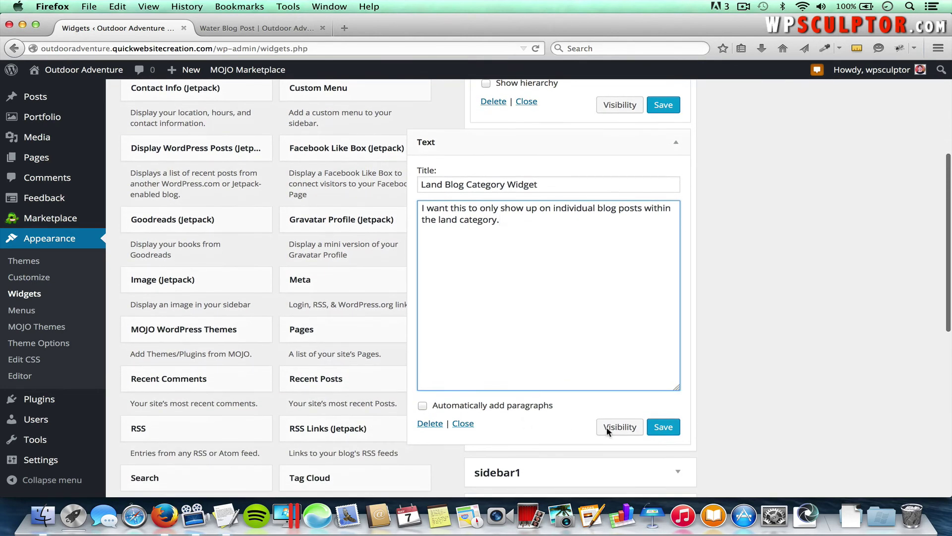
- Save the widget, then give it the visibility rule Show if Category is Land and save again
click(670, 428)
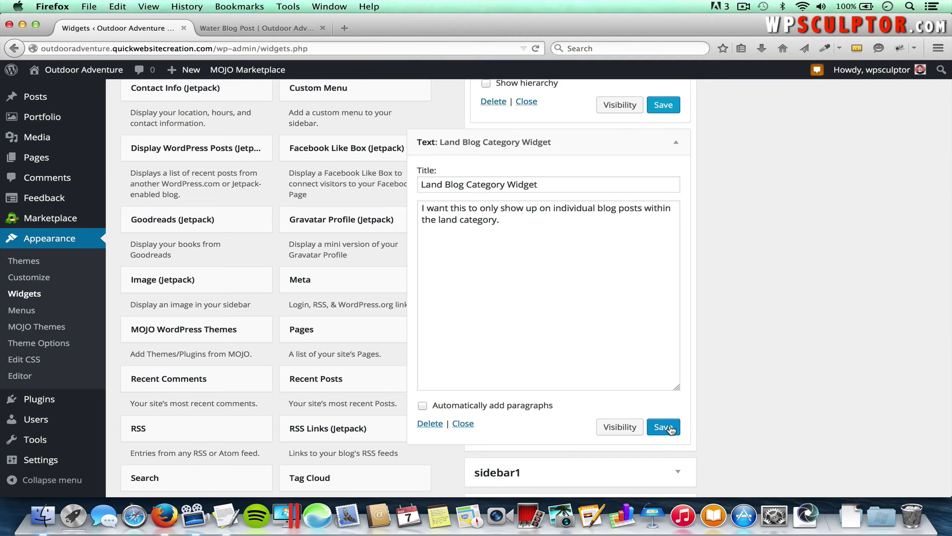
click(618, 426)
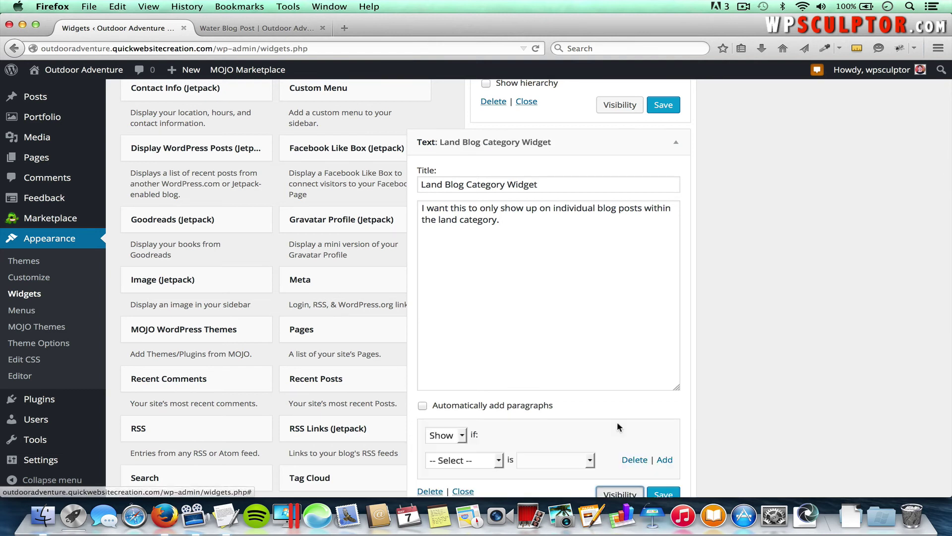
scroll(618, 426, down, 3)
click(459, 373)
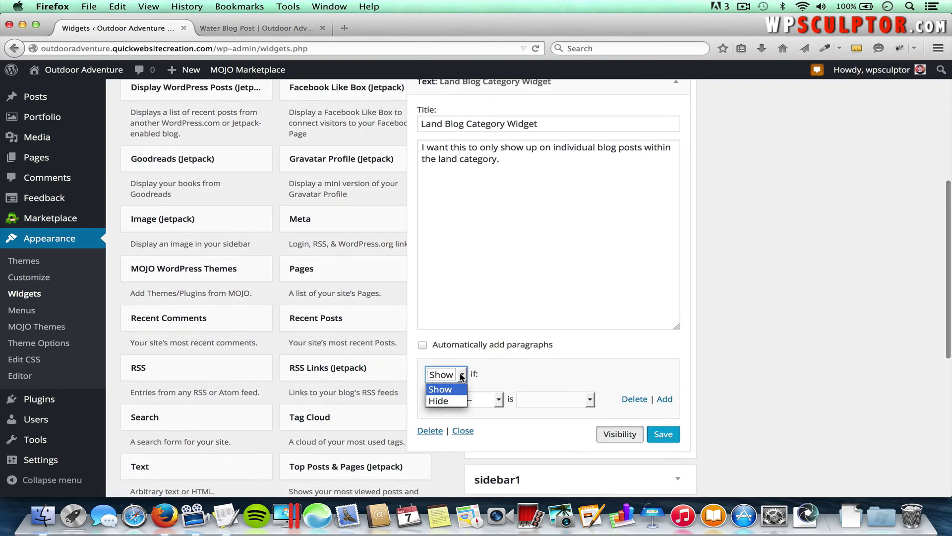
click(447, 386)
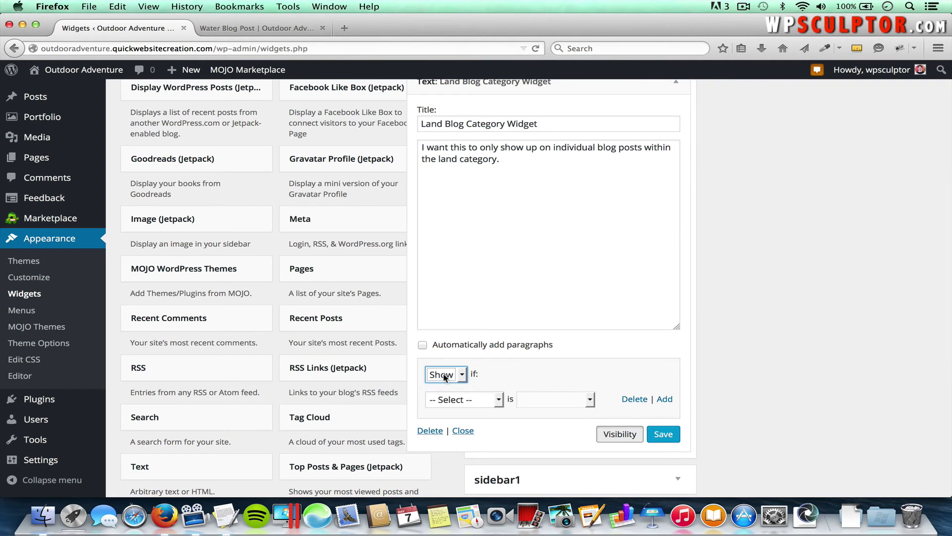
click(467, 400)
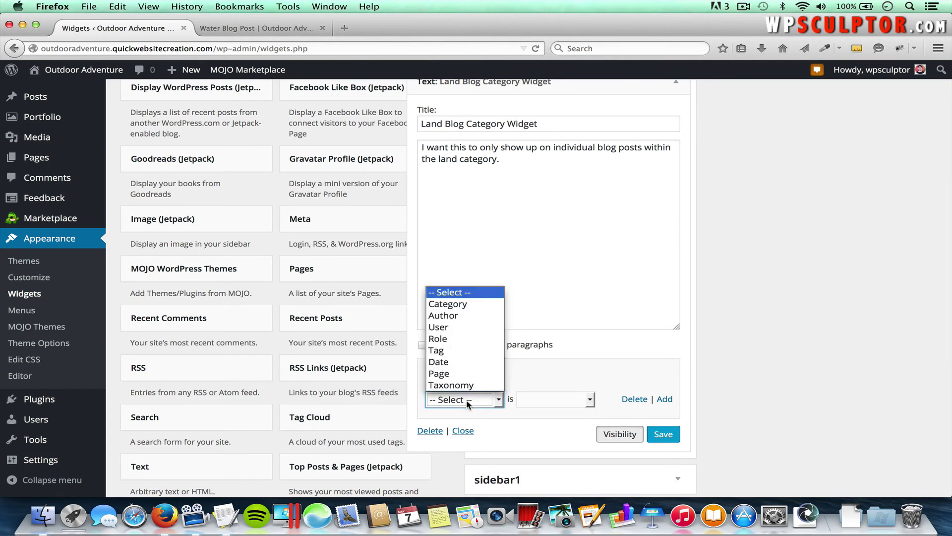
click(454, 305)
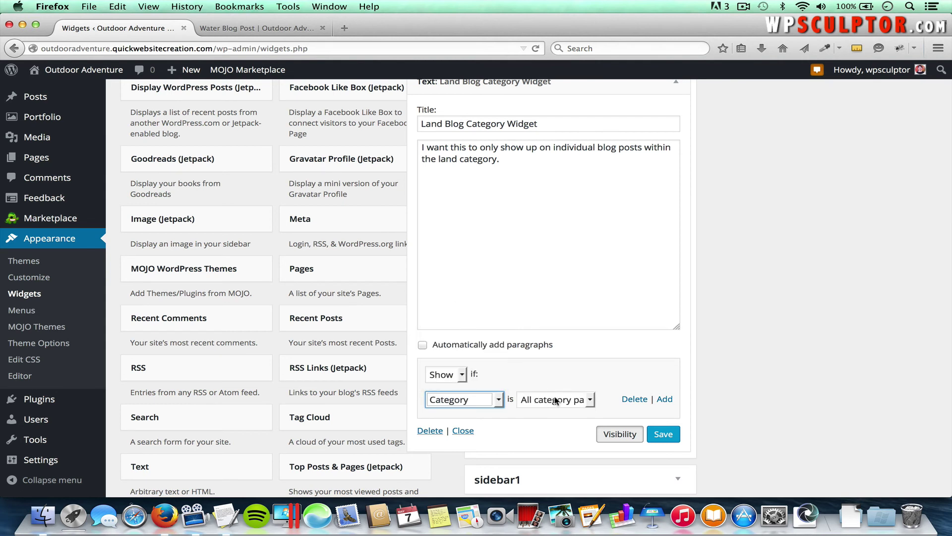
click(562, 404)
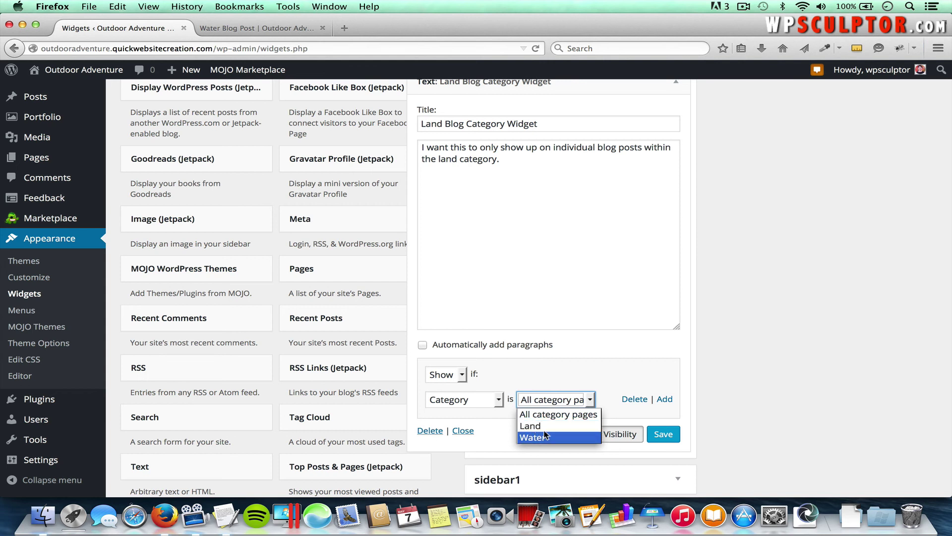
click(536, 426)
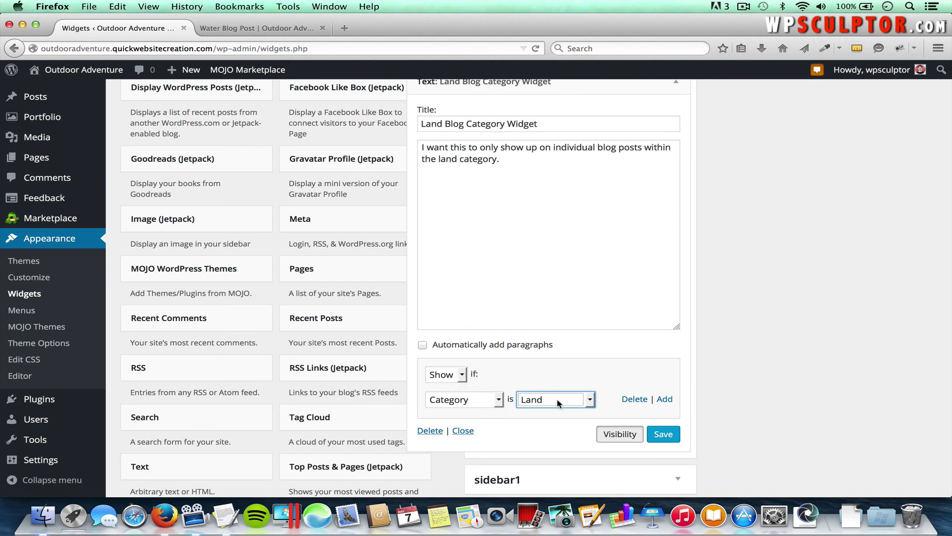
click(663, 435)
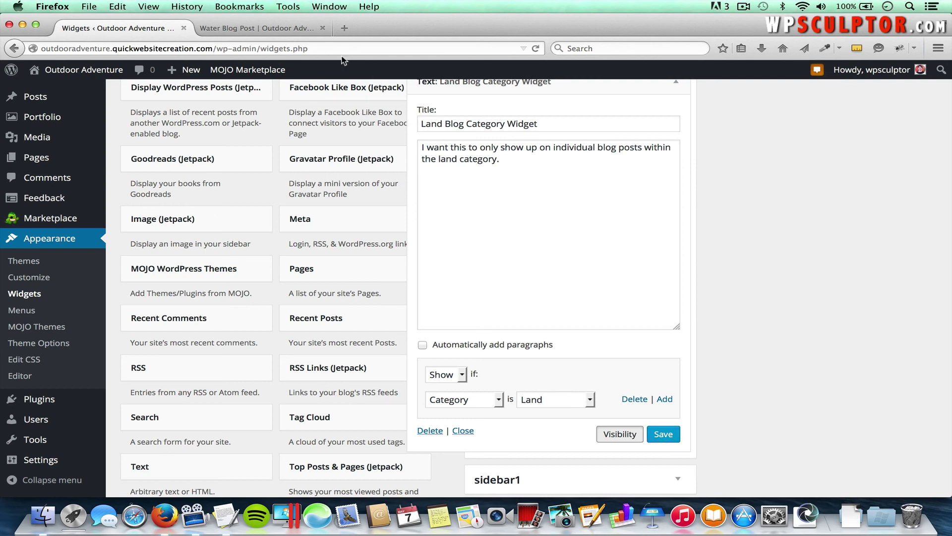
- On the live Water Blog Post, open the Water category archive to check its sidebar
click(281, 28)
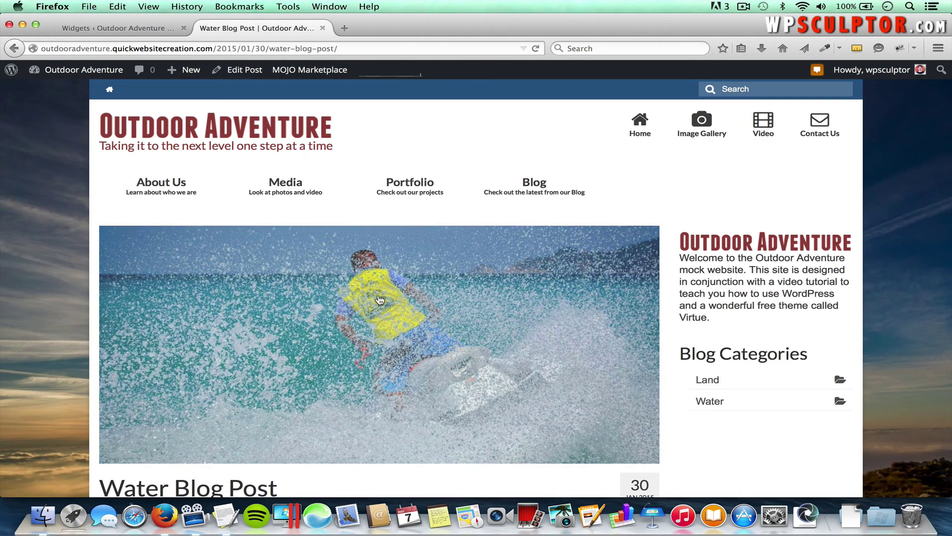
scroll(396, 326, down, 5)
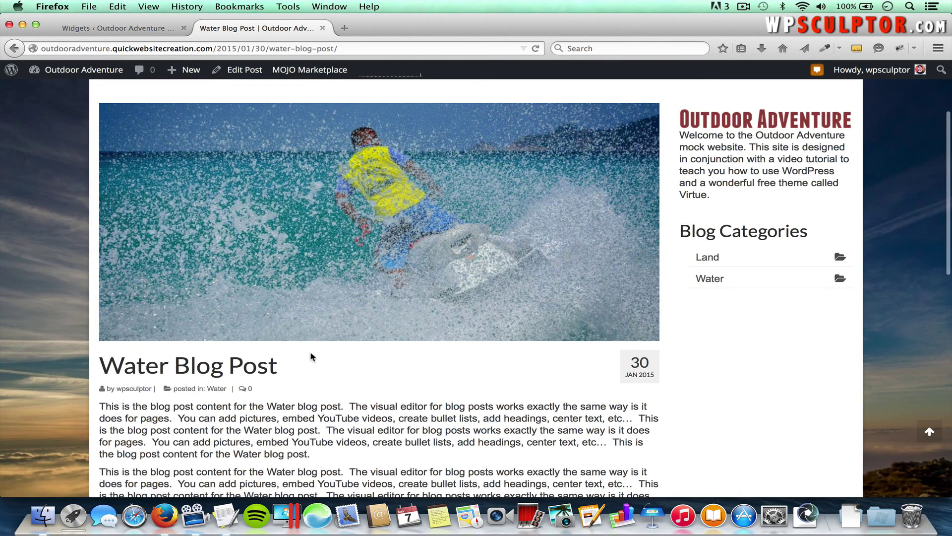
click(218, 392)
scroll(615, 277, up, 3)
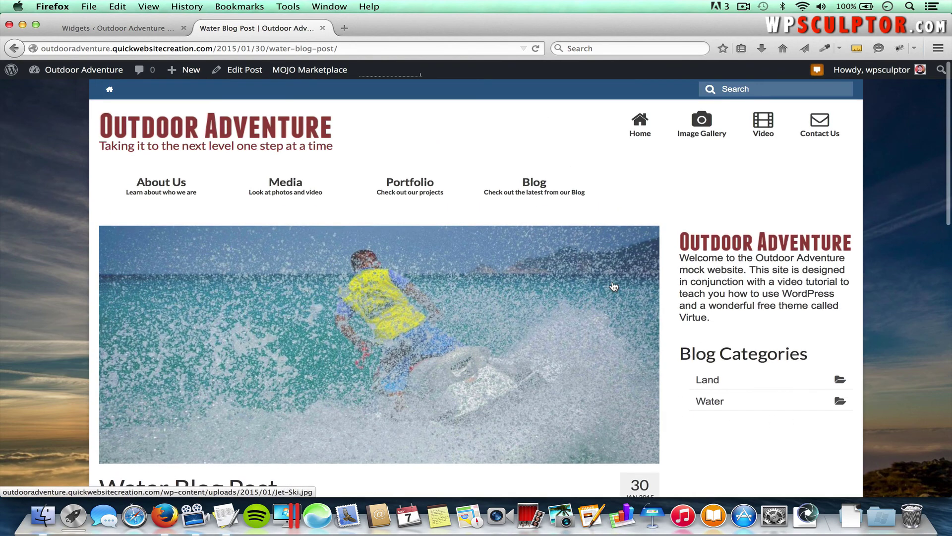
- Go to the Blog page and open the Land Blog Post to view its sidebar widget
click(539, 184)
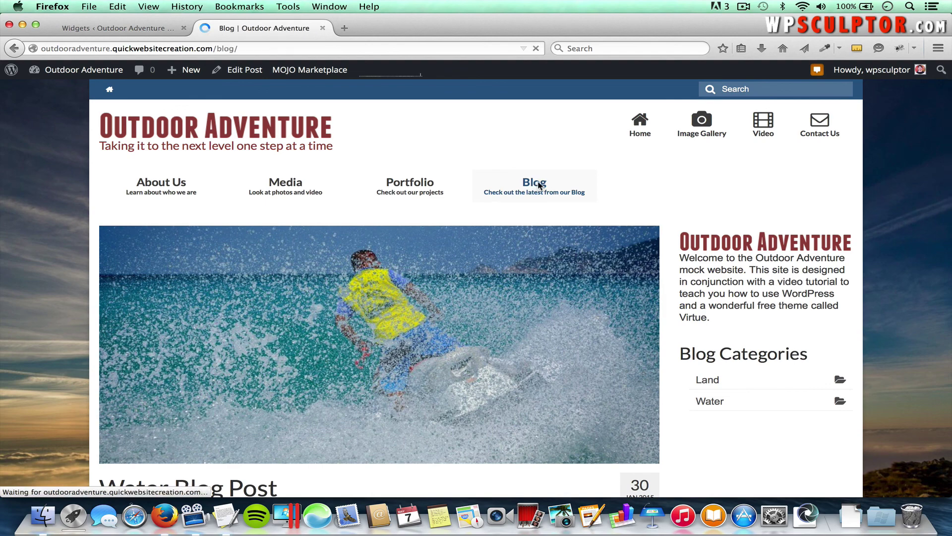
scroll(539, 185, down, 5)
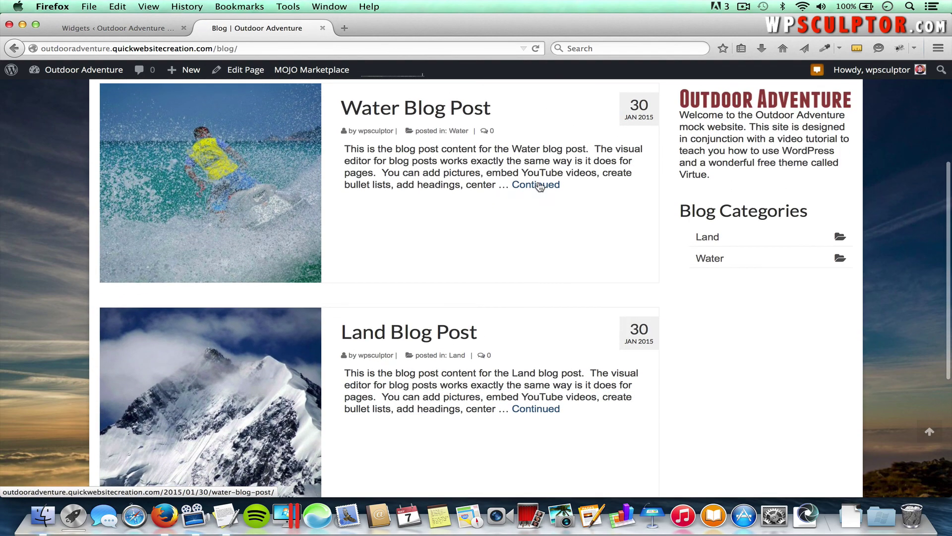
scroll(420, 339, down, 1)
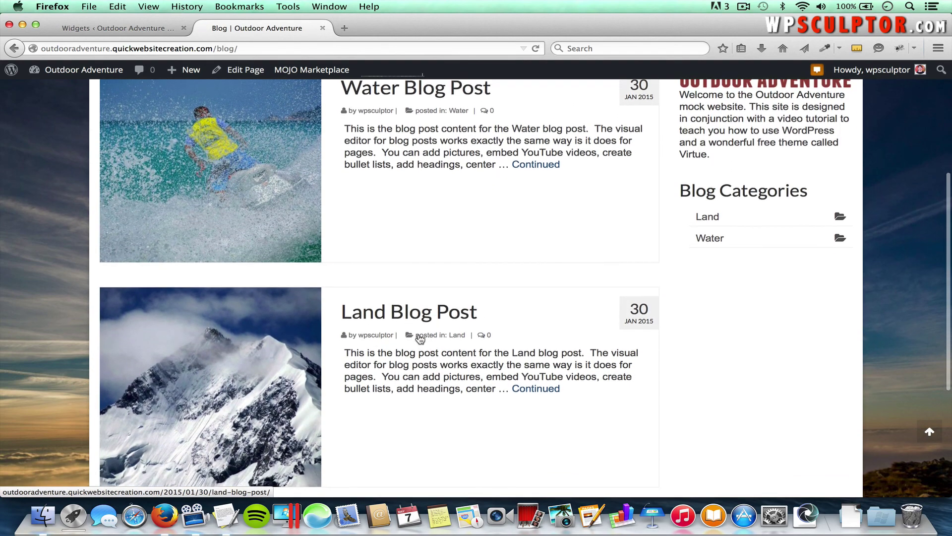
scroll(420, 339, down, 1)
click(428, 306)
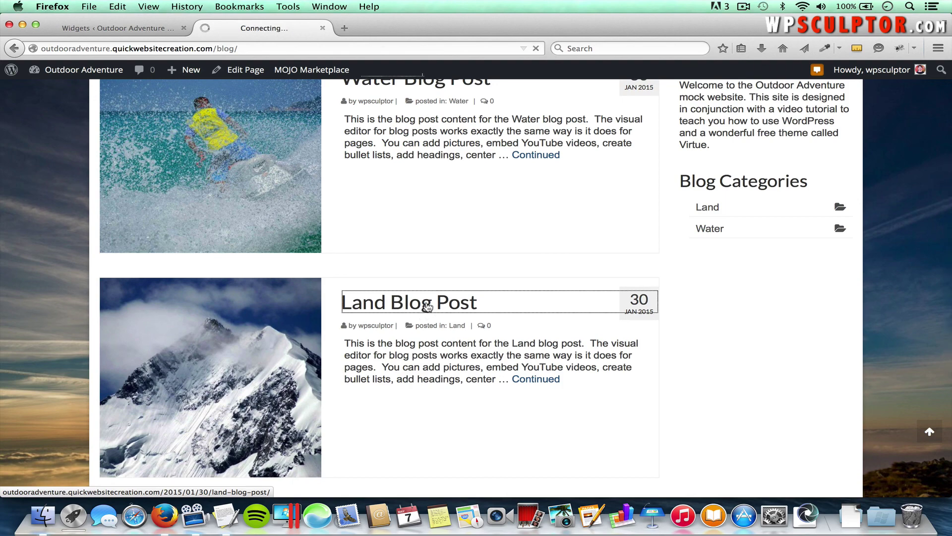
scroll(722, 323, down, 3)
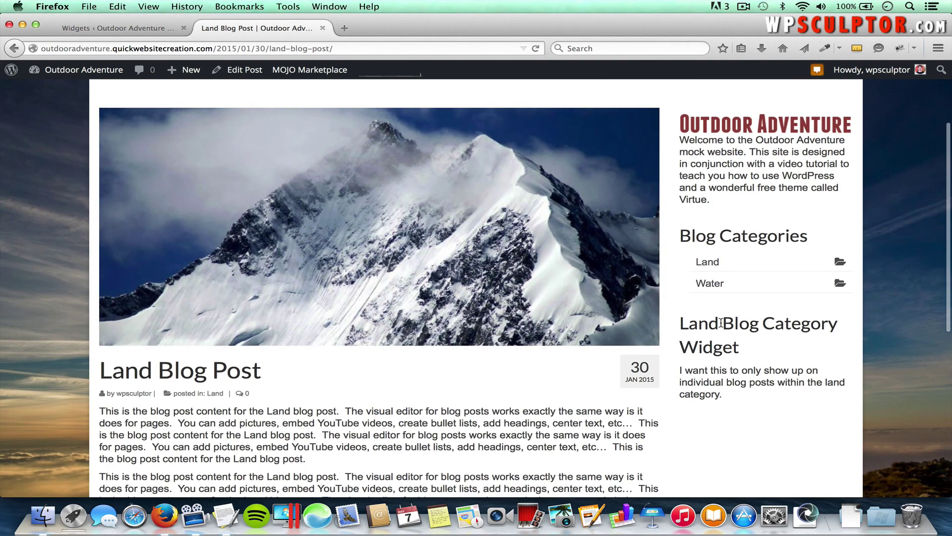